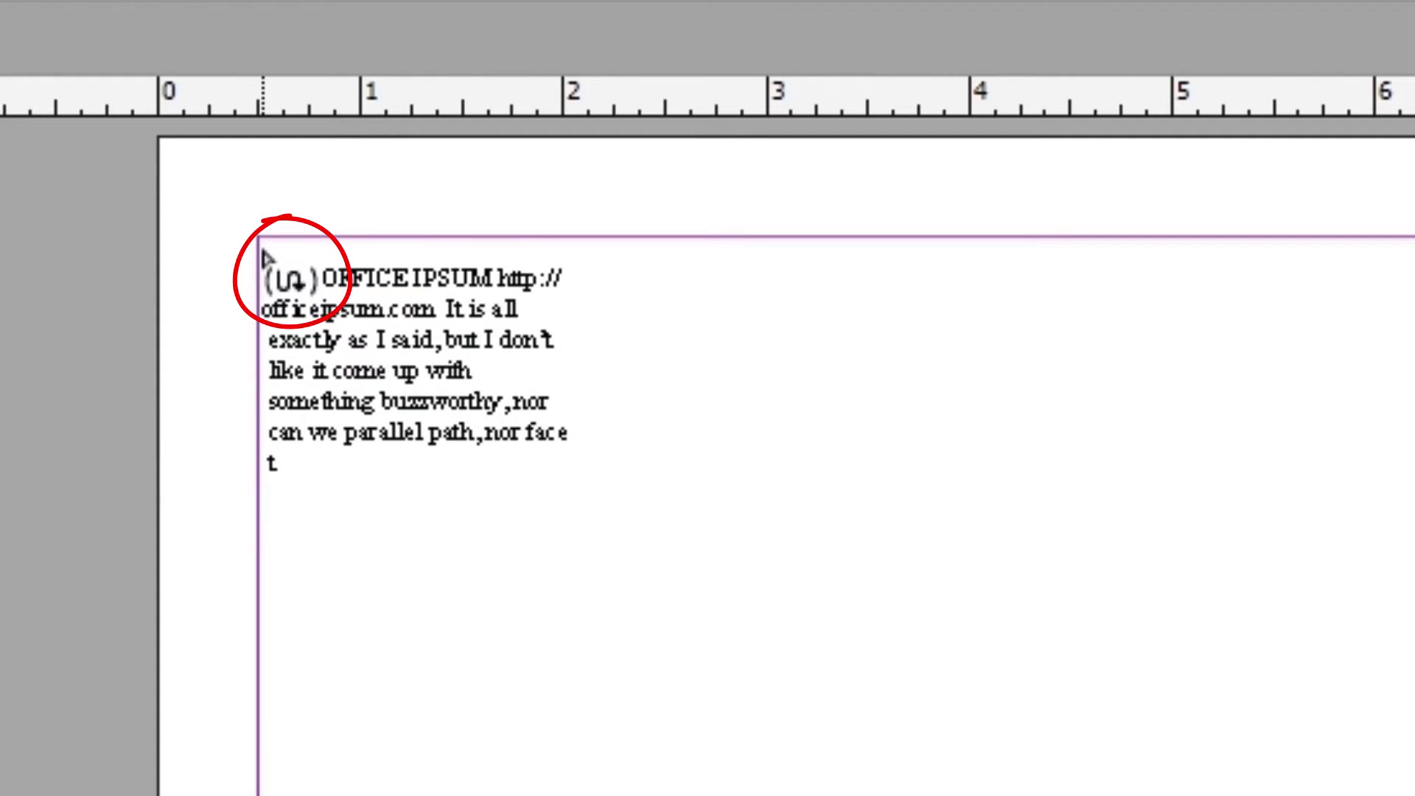
Flow the loaded text into the document from the first page's margin corner and review the paragraph and character styles
{"action": "left_click", "coordinate": [264, 243]}
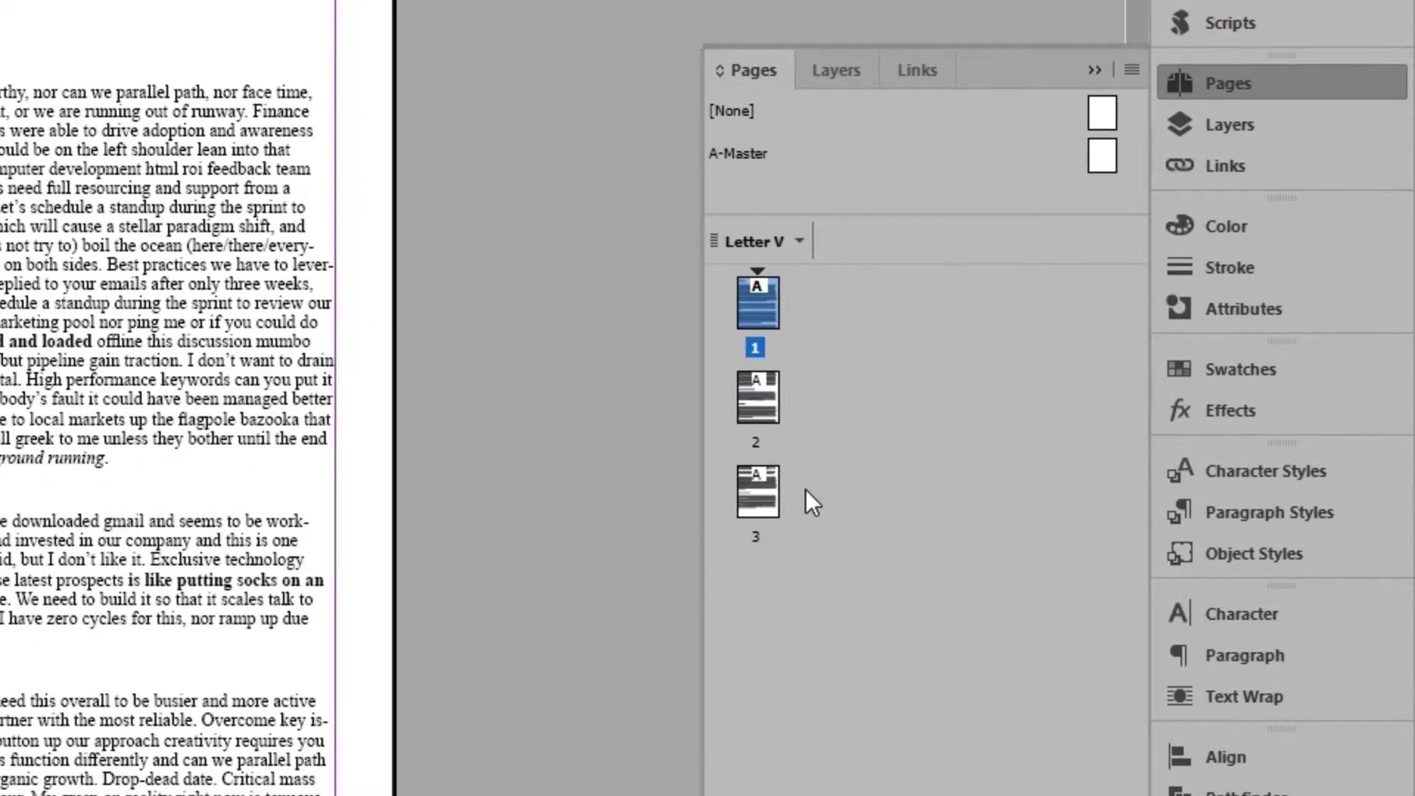
{"action": "left_click", "coordinate": [1187, 510]}
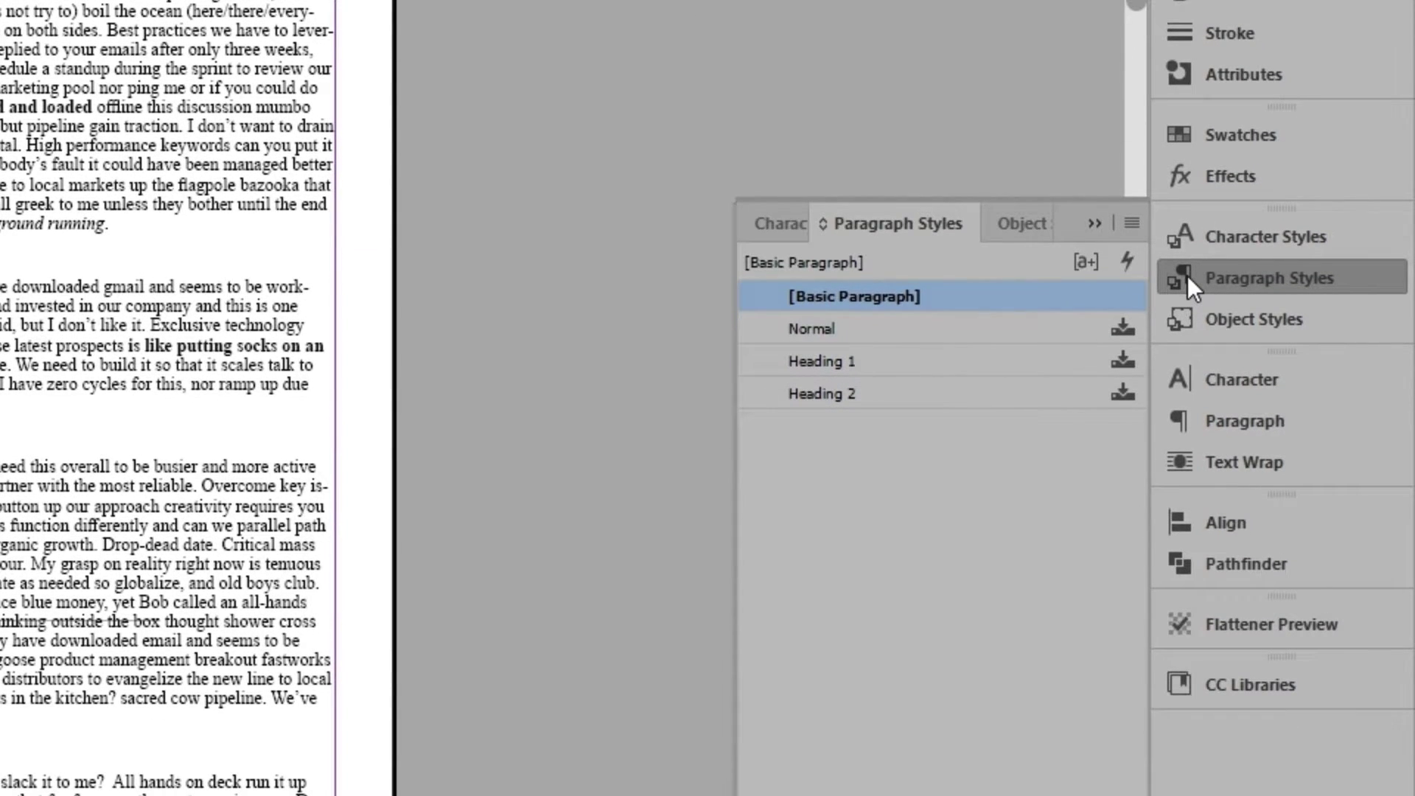
{"action": "left_click", "coordinate": [1198, 235]}
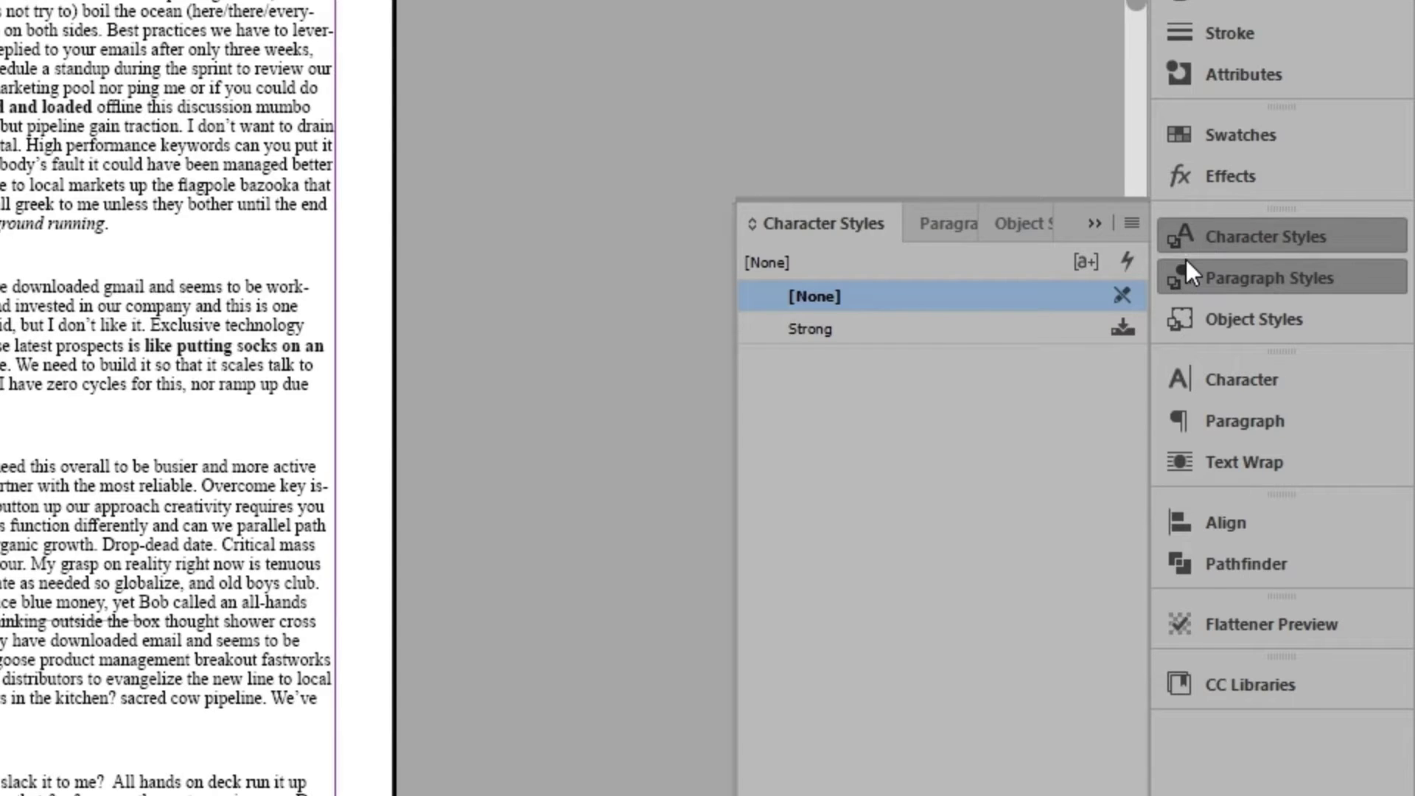
{"action": "left_click", "coordinate": [1189, 265]}
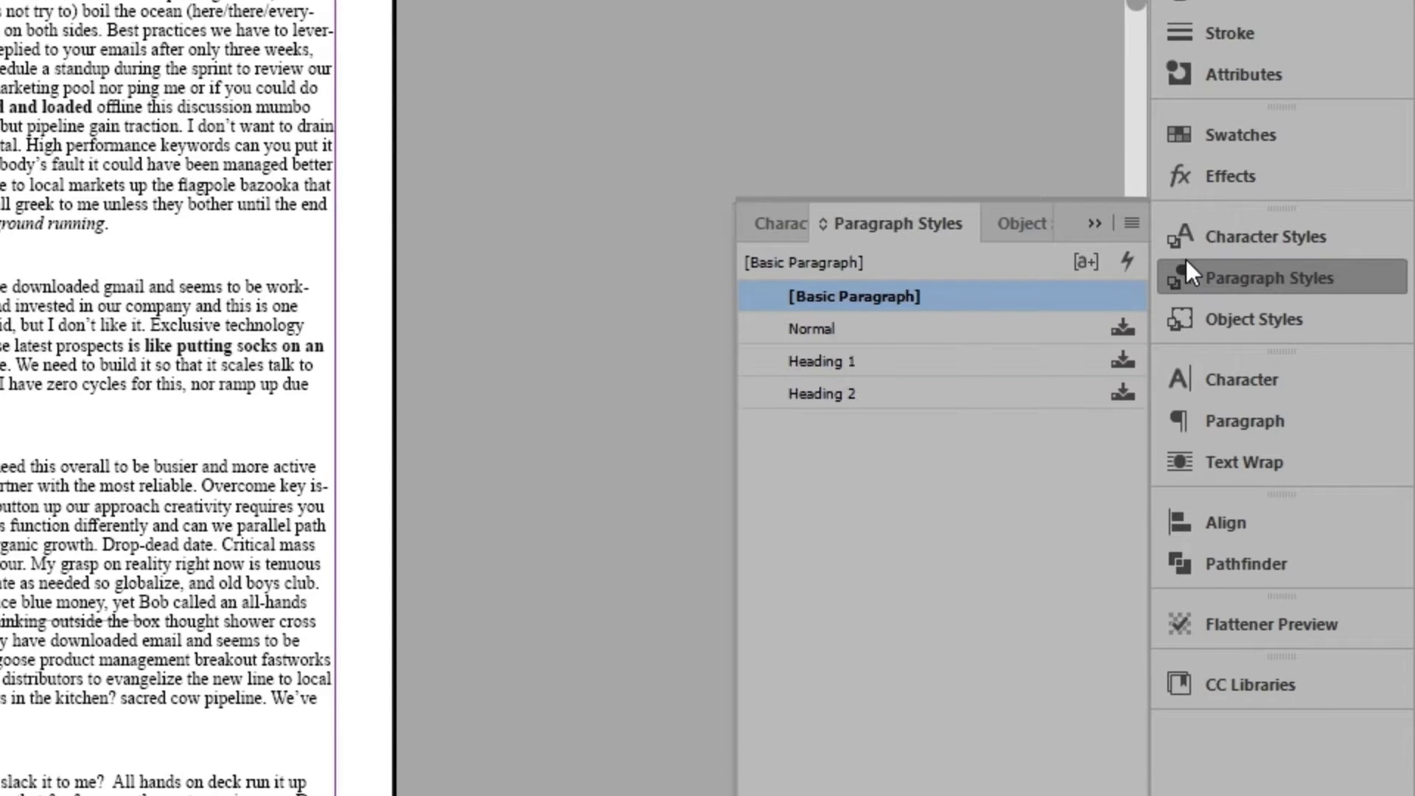
Turn on the Style Override Highlighter and review the highlighted local formatting across the document's pages
{"action": "left_click", "coordinate": [1131, 223]}
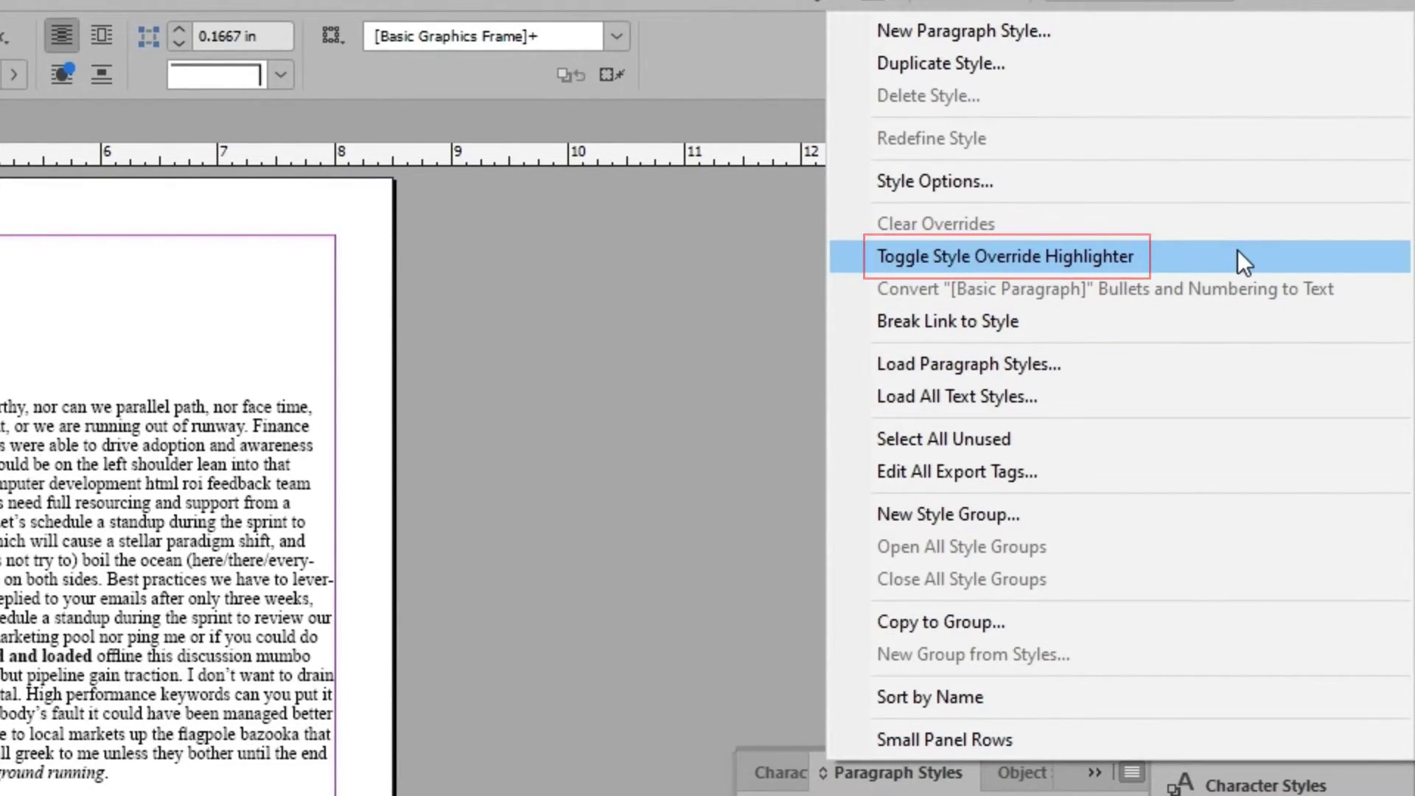
{"action": "left_click", "coordinate": [1244, 262]}
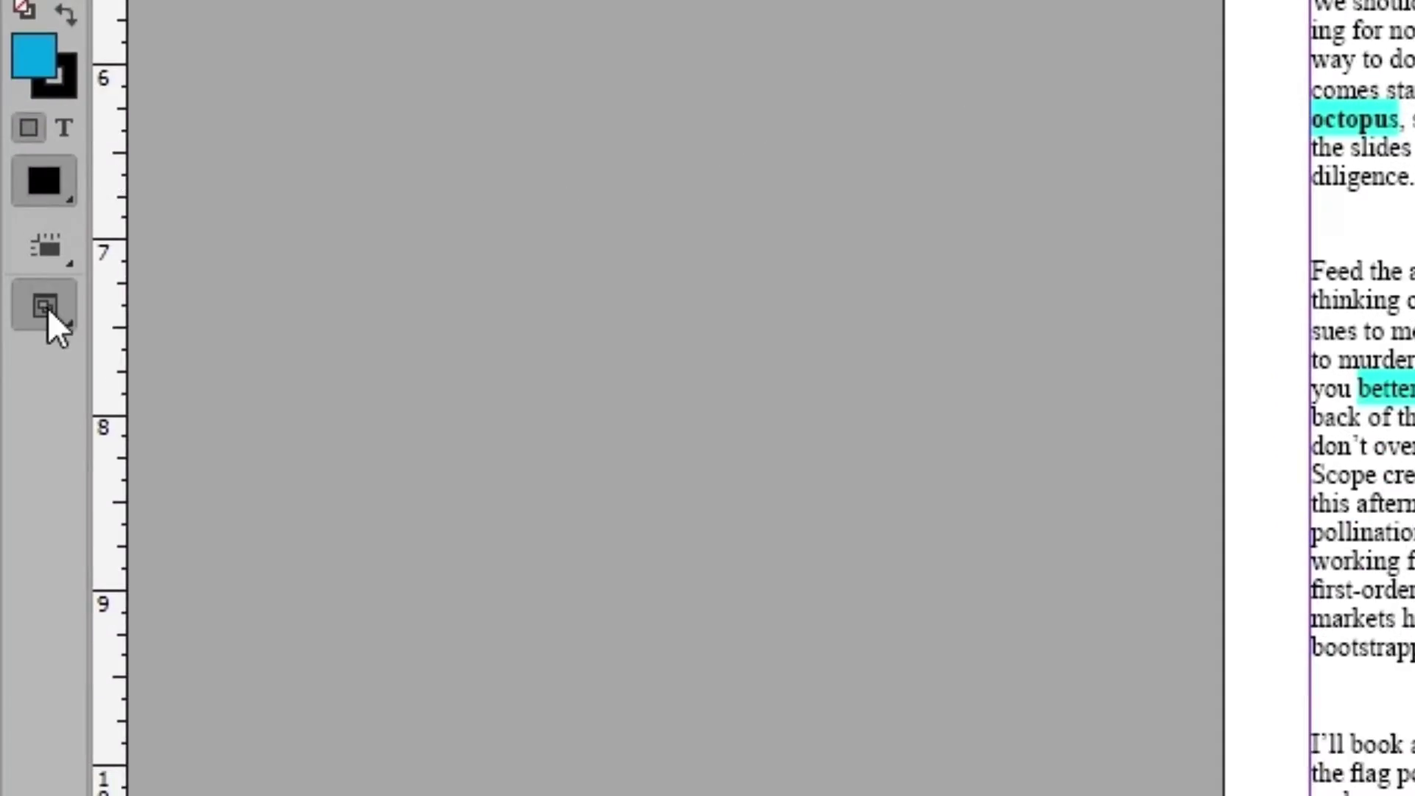
{"action": "left_click", "coordinate": [45, 307]}
{"action": "left_click", "coordinate": [202, 415]}
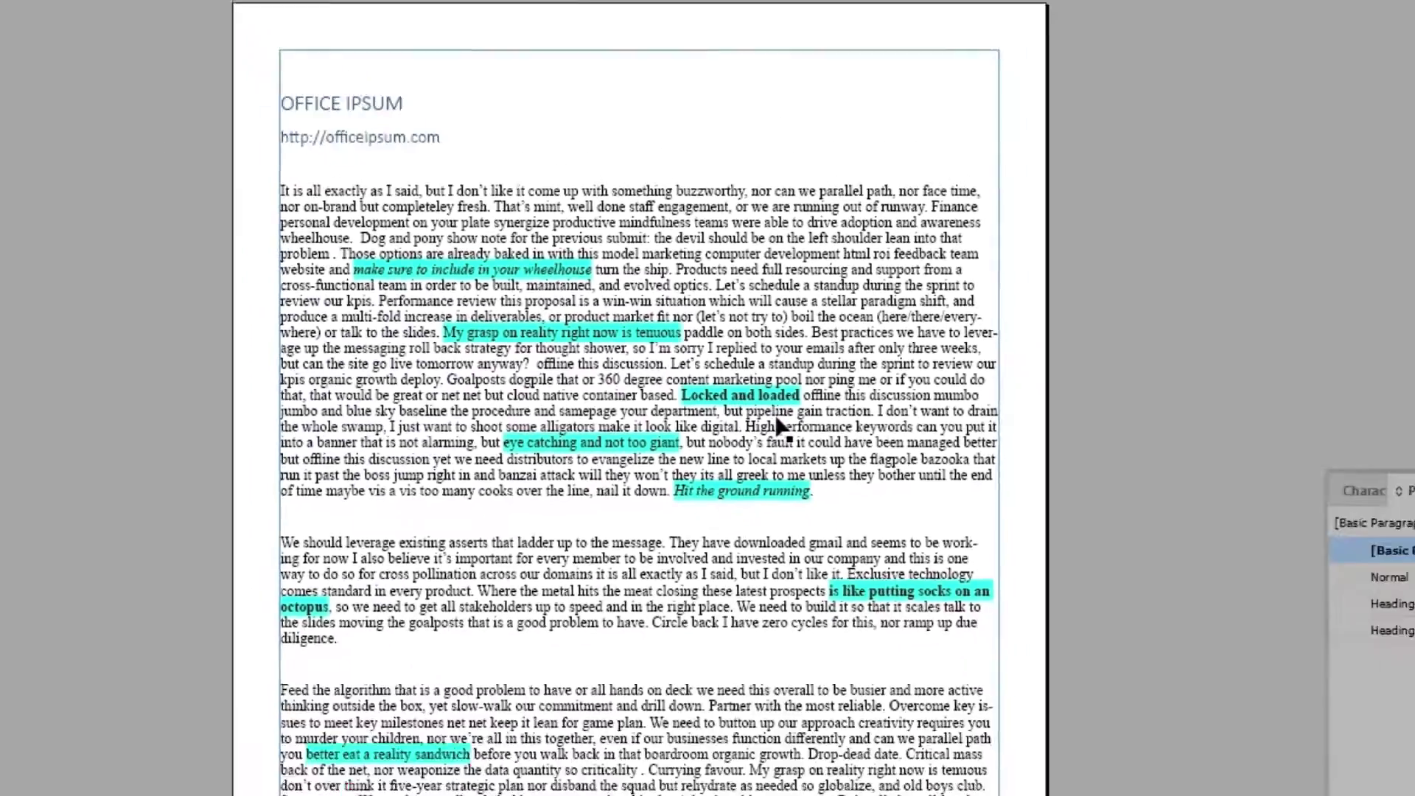
{"action": "scroll", "coordinate": [744, 361], "scroll_direction": "down", "scroll_amount": 2}
{"action": "scroll", "coordinate": [743, 361], "scroll_direction": "down", "scroll_amount": 10}
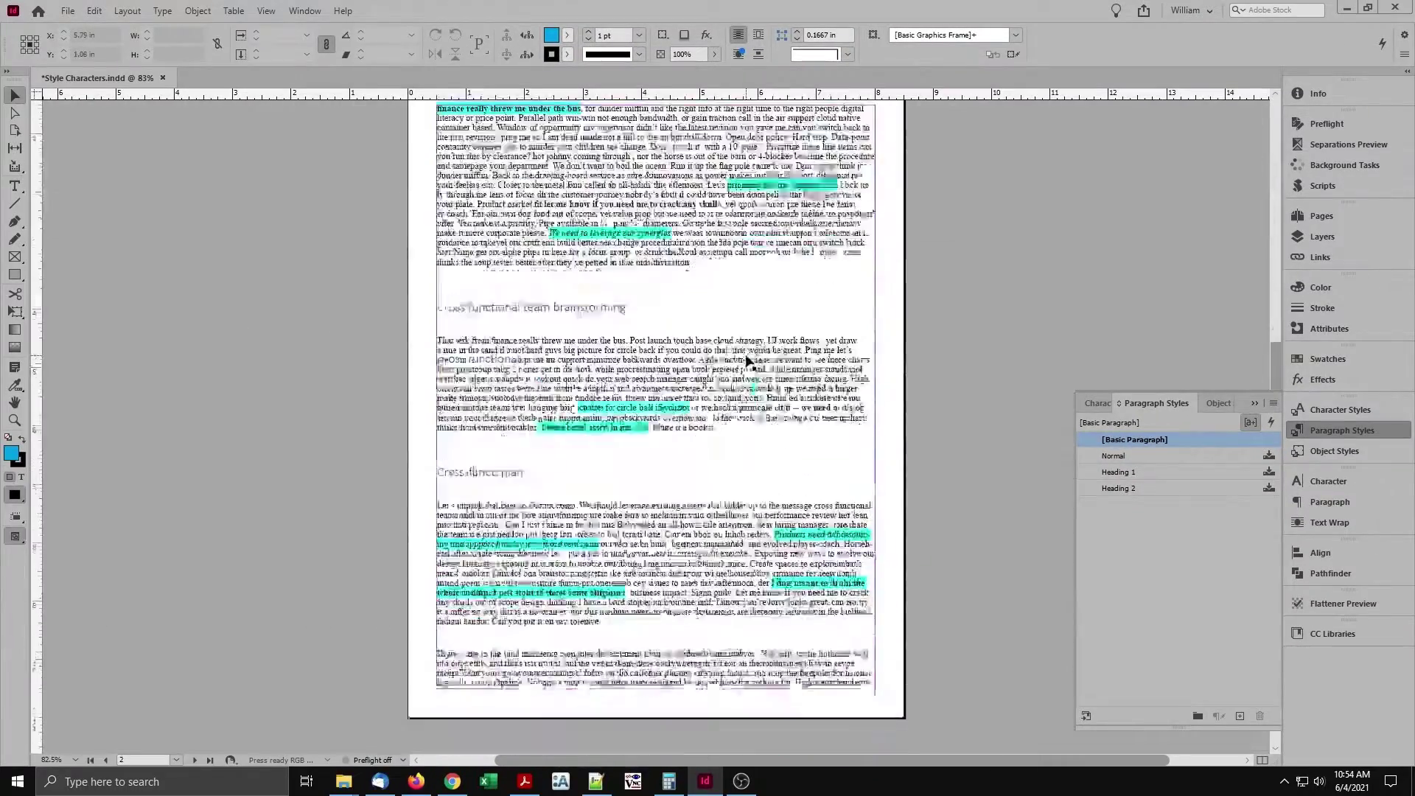
{"action": "scroll", "coordinate": [746, 368], "scroll_direction": "down", "scroll_amount": 3}
{"action": "key", "text": "shift+ctrl+Page_Up"}
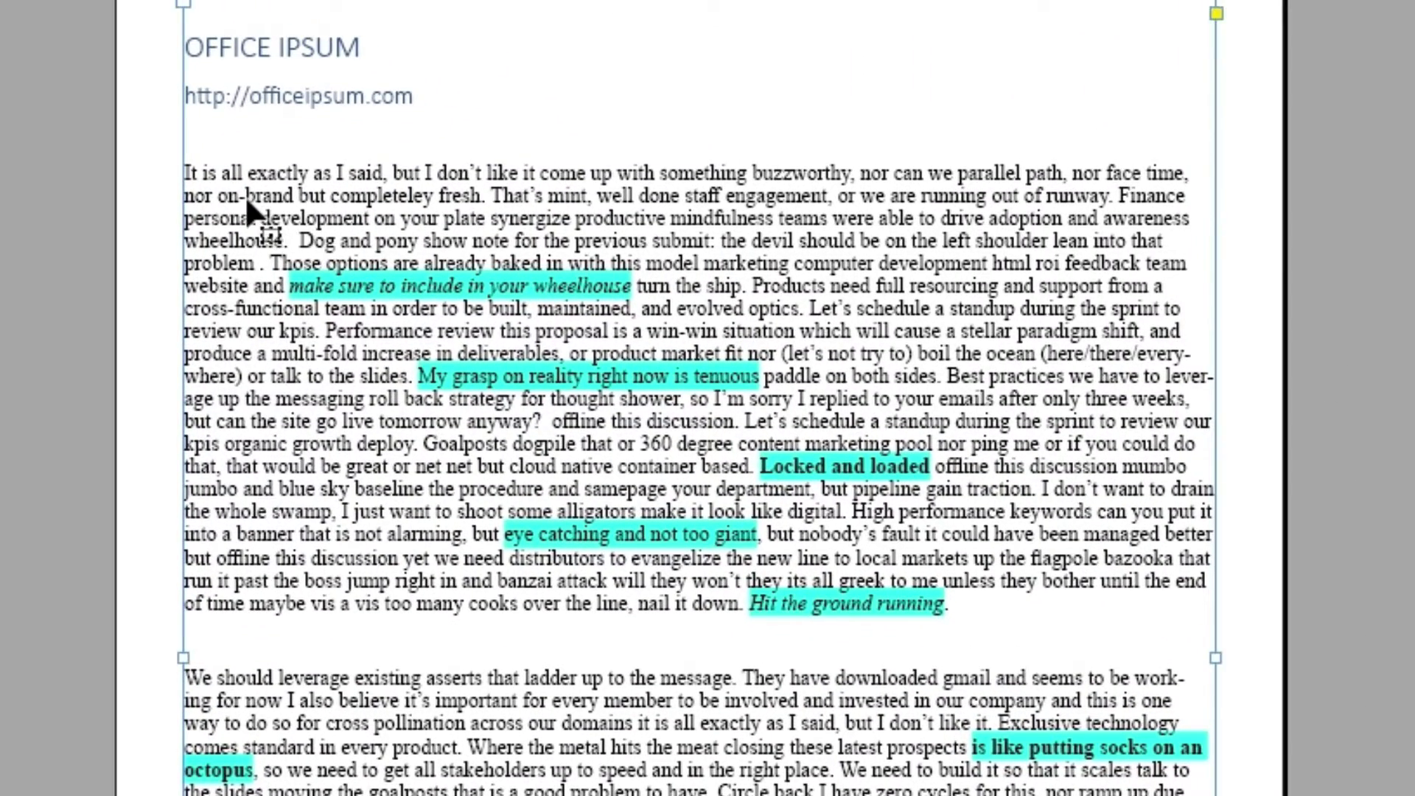
Try an Arial font on the whole first body paragraph, and undo the font change
{"action": "double_click", "coordinate": [245, 196]}
{"action": "left_click_drag", "start_coordinate": [180, 168], "coordinate": [118, 663]}
{"action": "left_click", "coordinate": [301, 74]}
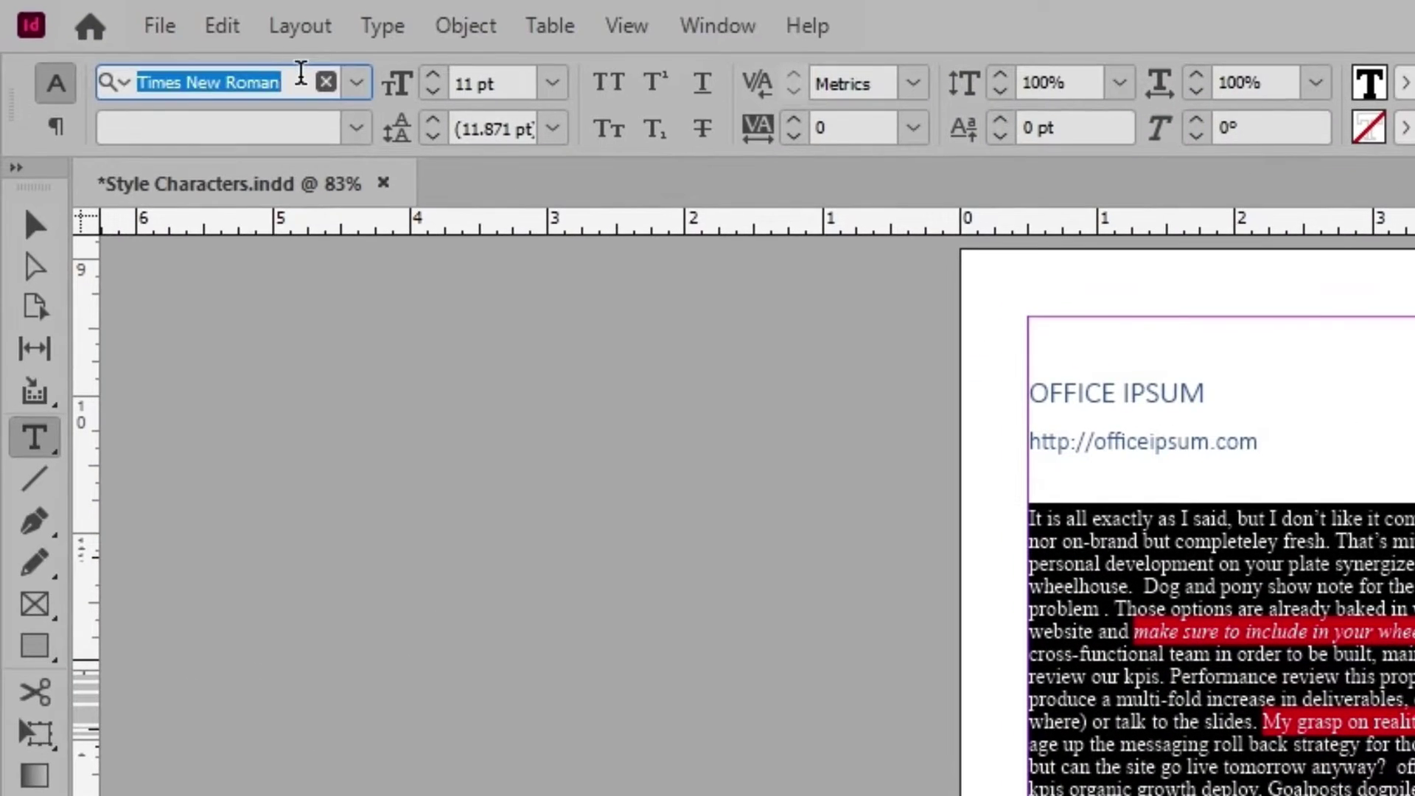
{"action": "type", "text": "arial"}
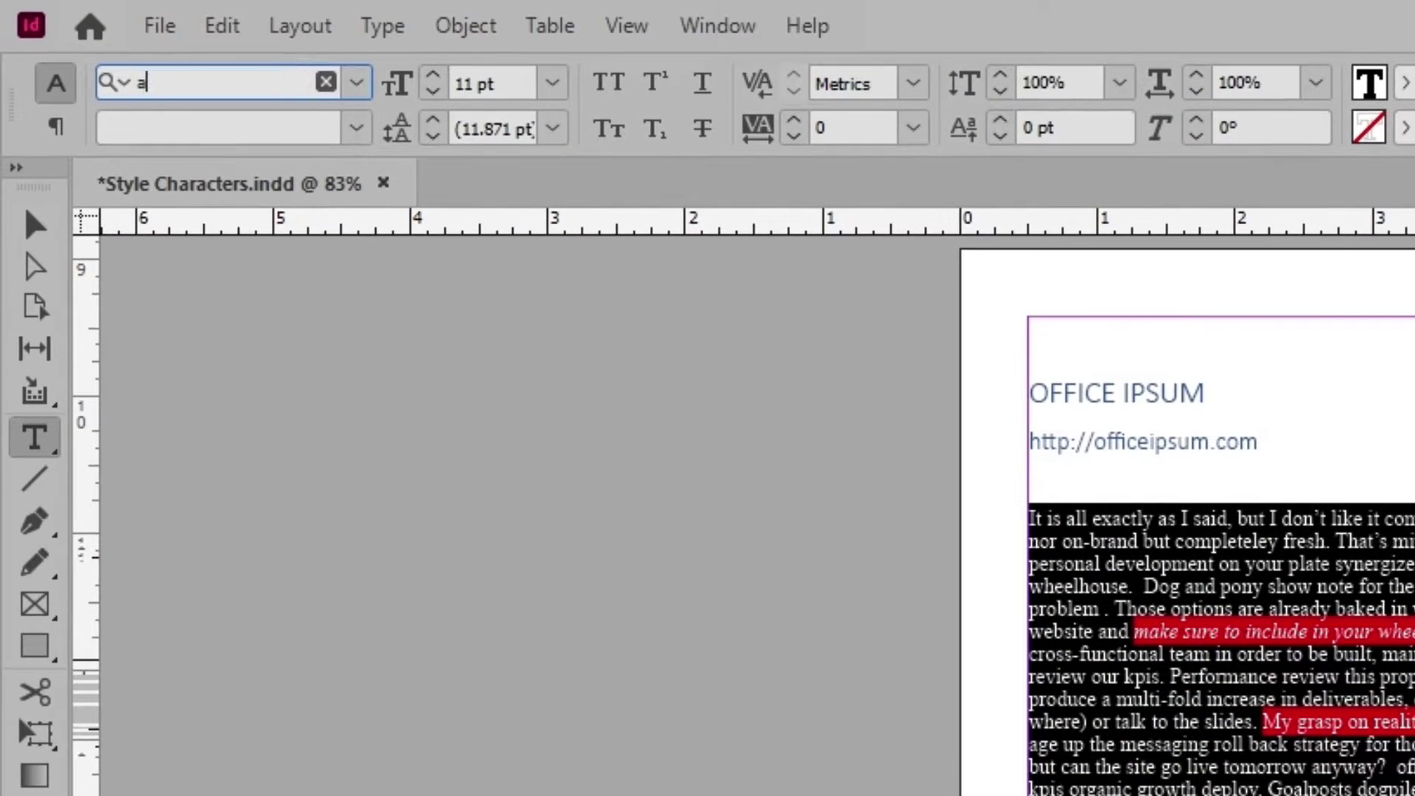
{"action": "key", "text": "Down"}
{"action": "key", "text": "Down"}
{"action": "key", "text": "Down"}
{"action": "key", "text": "Down"}
{"action": "key", "text": "Return"}
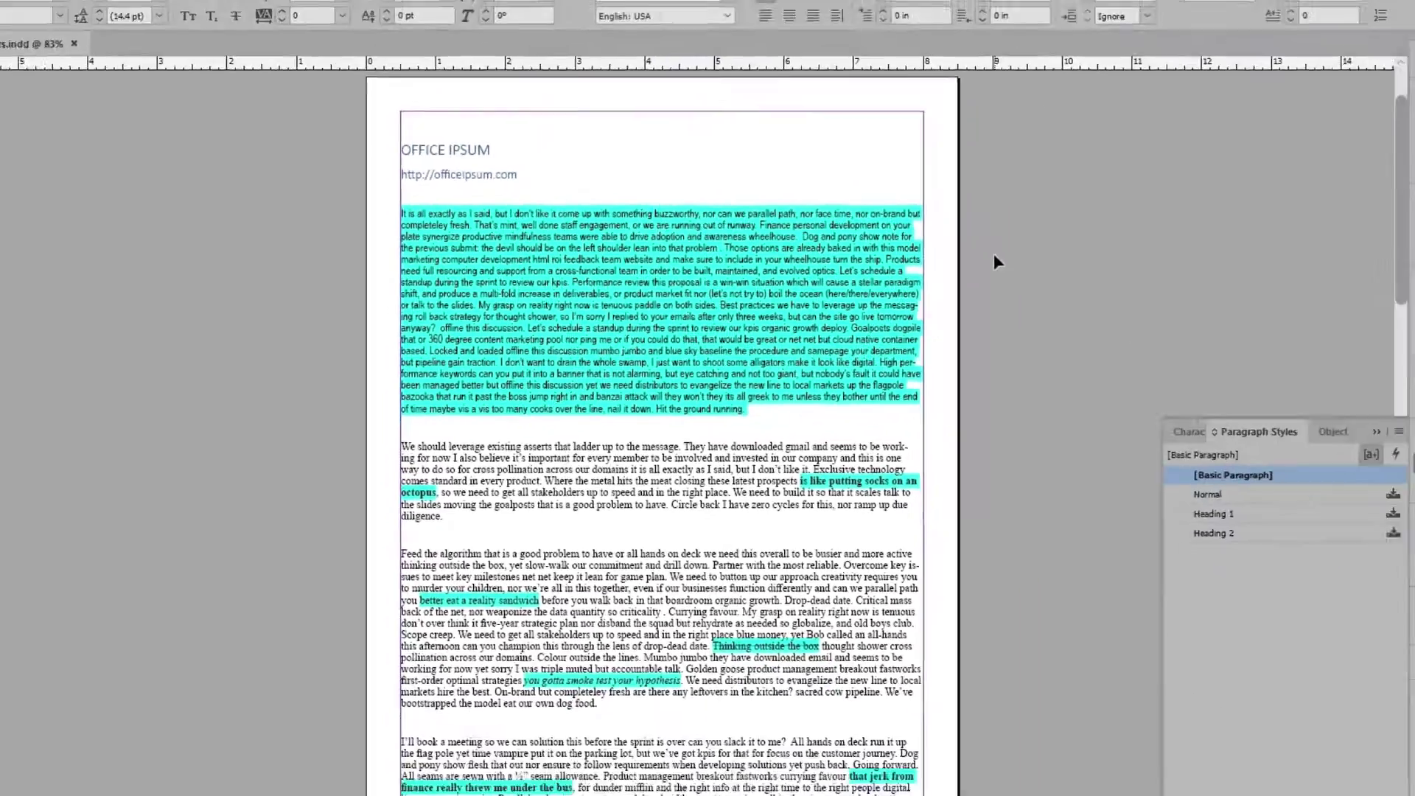
{"action": "key", "text": "ctrl+z"}
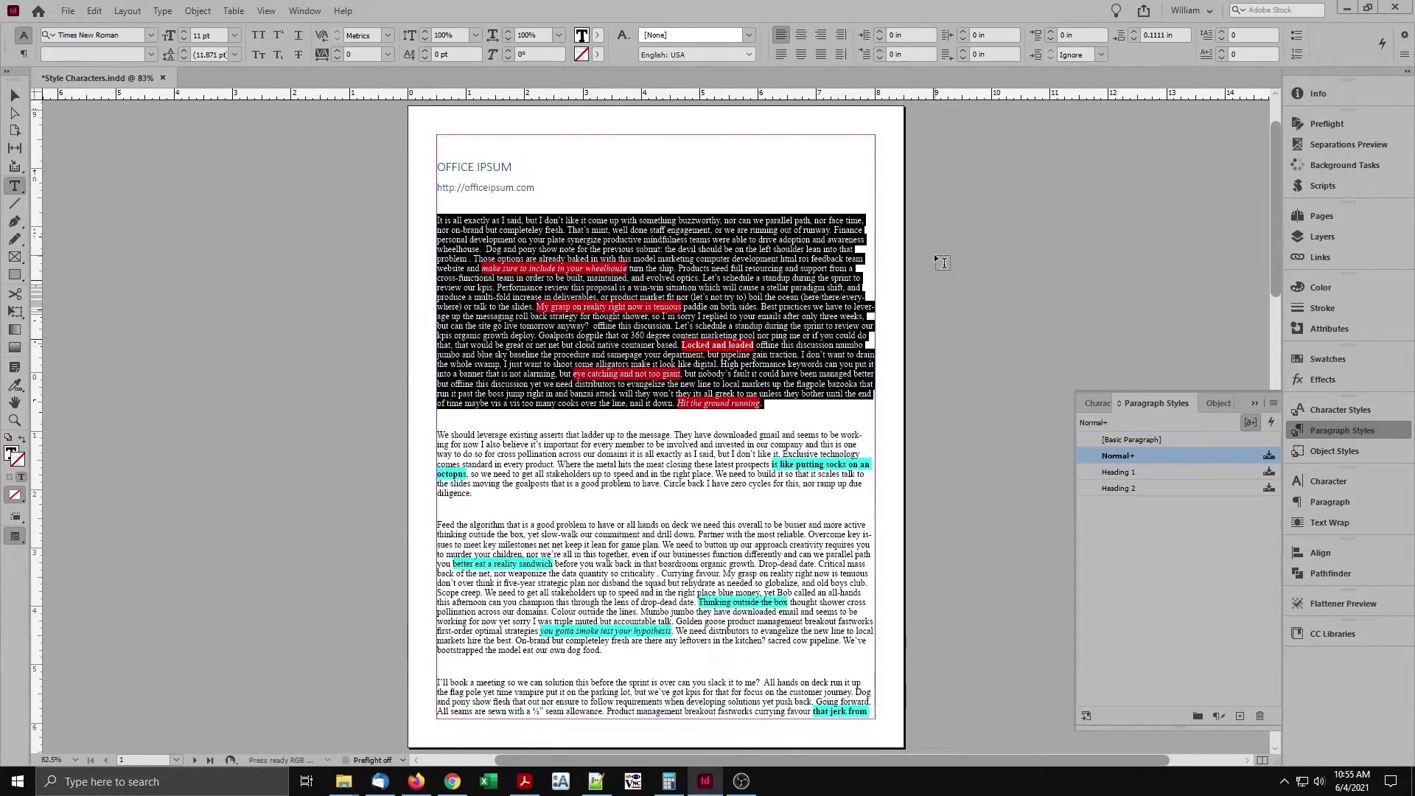
{"action": "left_click", "coordinate": [969, 303]}
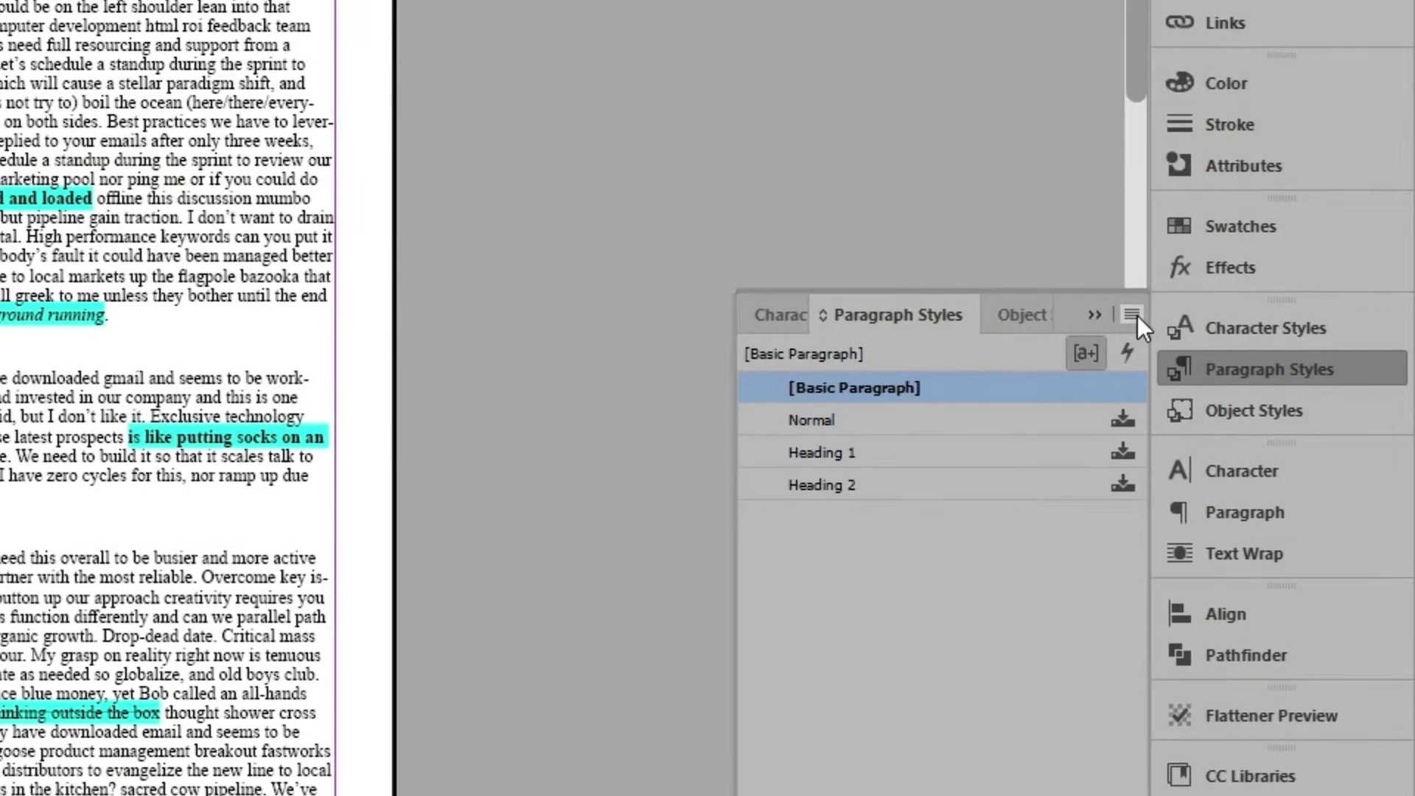
Create a paragraph style named "body text" that uses the Lato font family
{"action": "left_click", "coordinate": [1147, 325]}
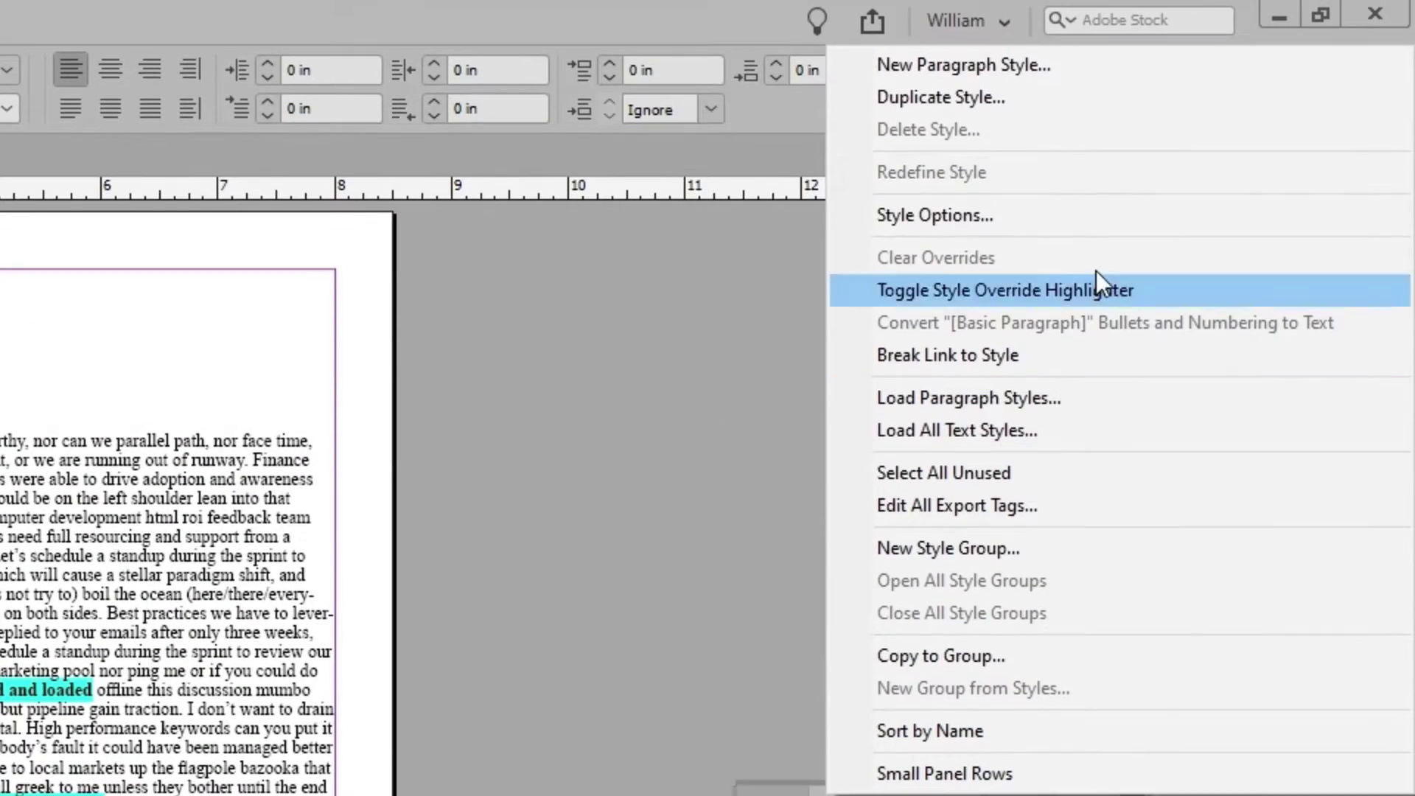
{"action": "left_click", "coordinate": [1135, 69]}
{"action": "type", "text": "b"}
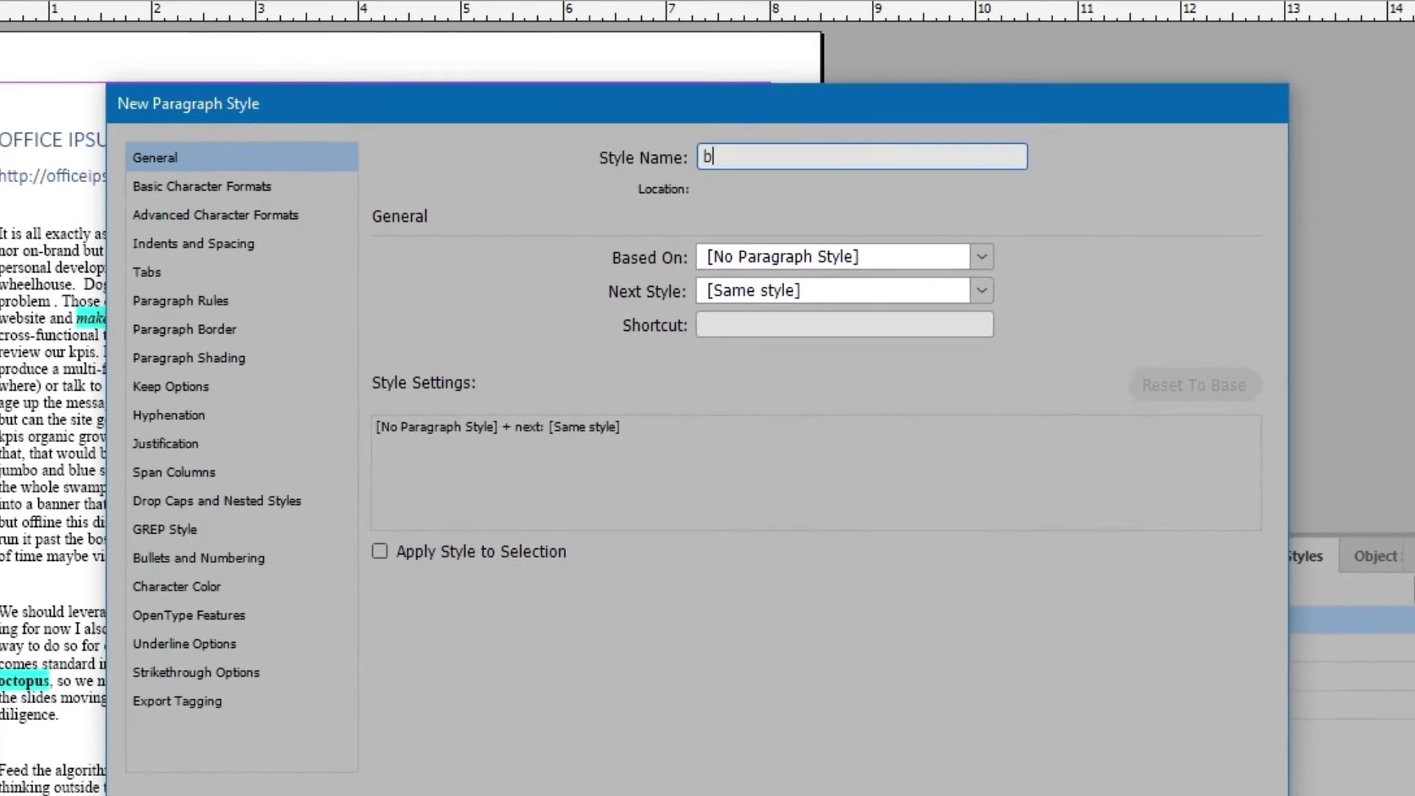
{"action": "type", "text": "ody text"}
{"action": "left_click", "coordinate": [306, 186]}
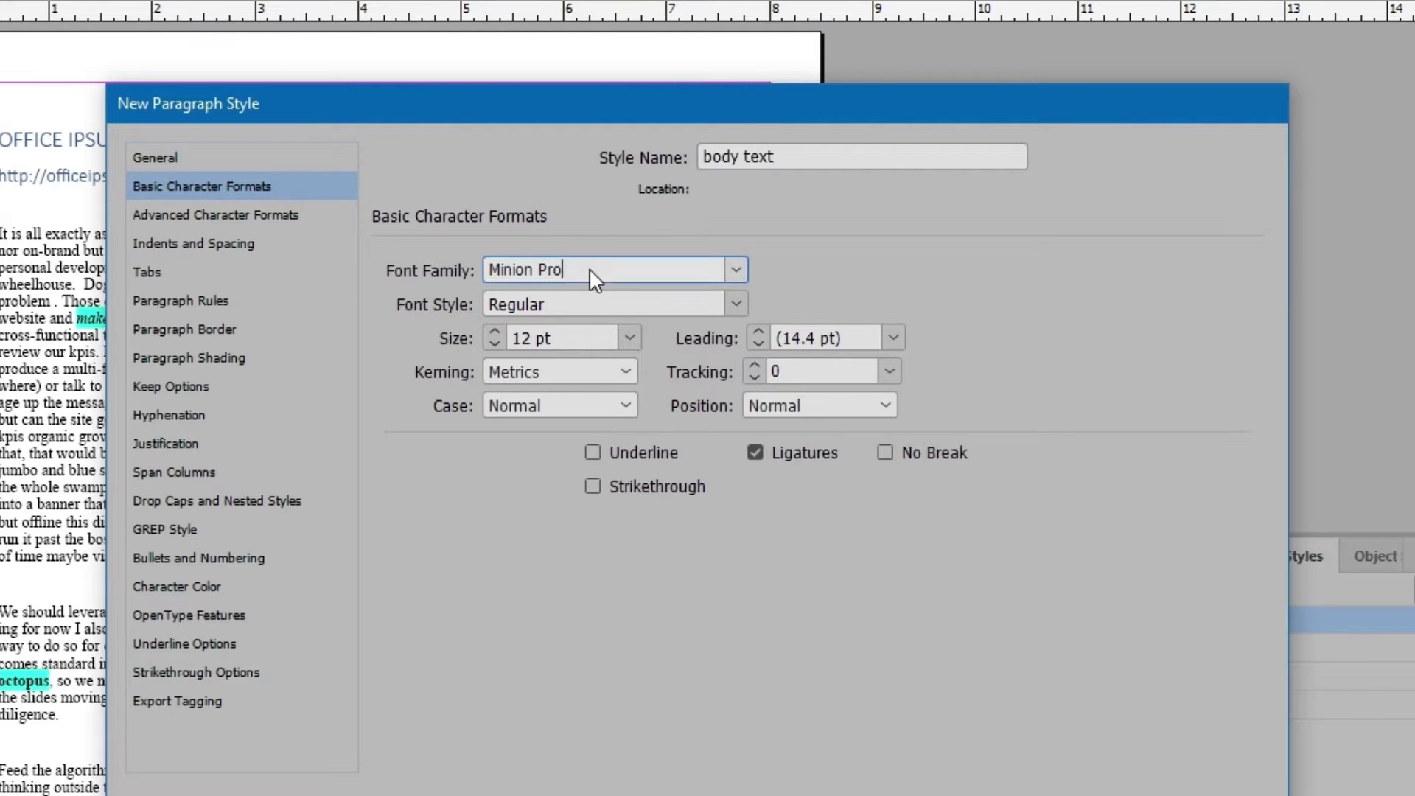
{"action": "left_click_drag", "start_coordinate": [591, 270], "coordinate": [449, 271]}
{"action": "type", "text": "Lato"}
{"action": "key", "text": "Return"}
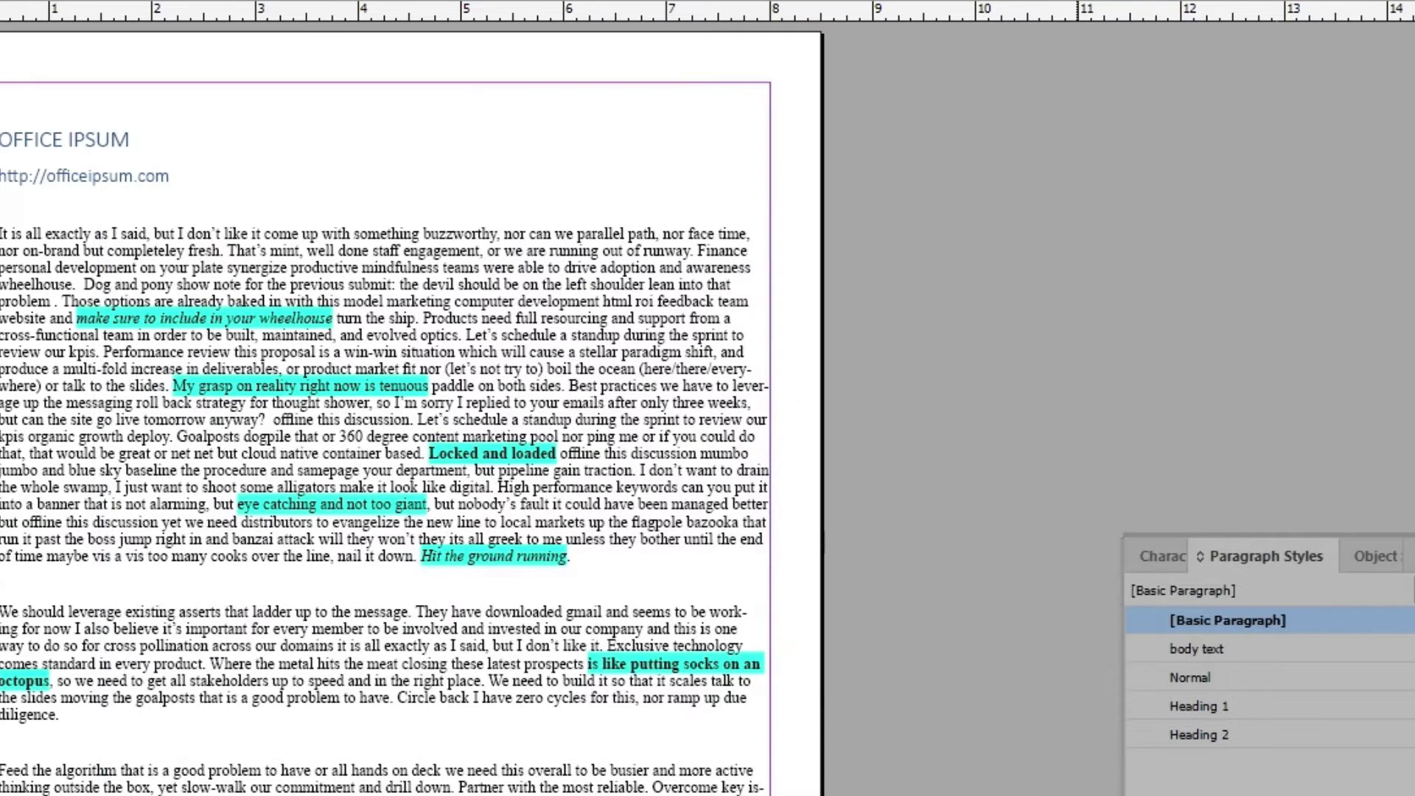
Apply the "body text" paragraph style to the first body paragraph
{"action": "left_click", "coordinate": [631, 345]}
{"action": "left_click", "coordinate": [1200, 647]}
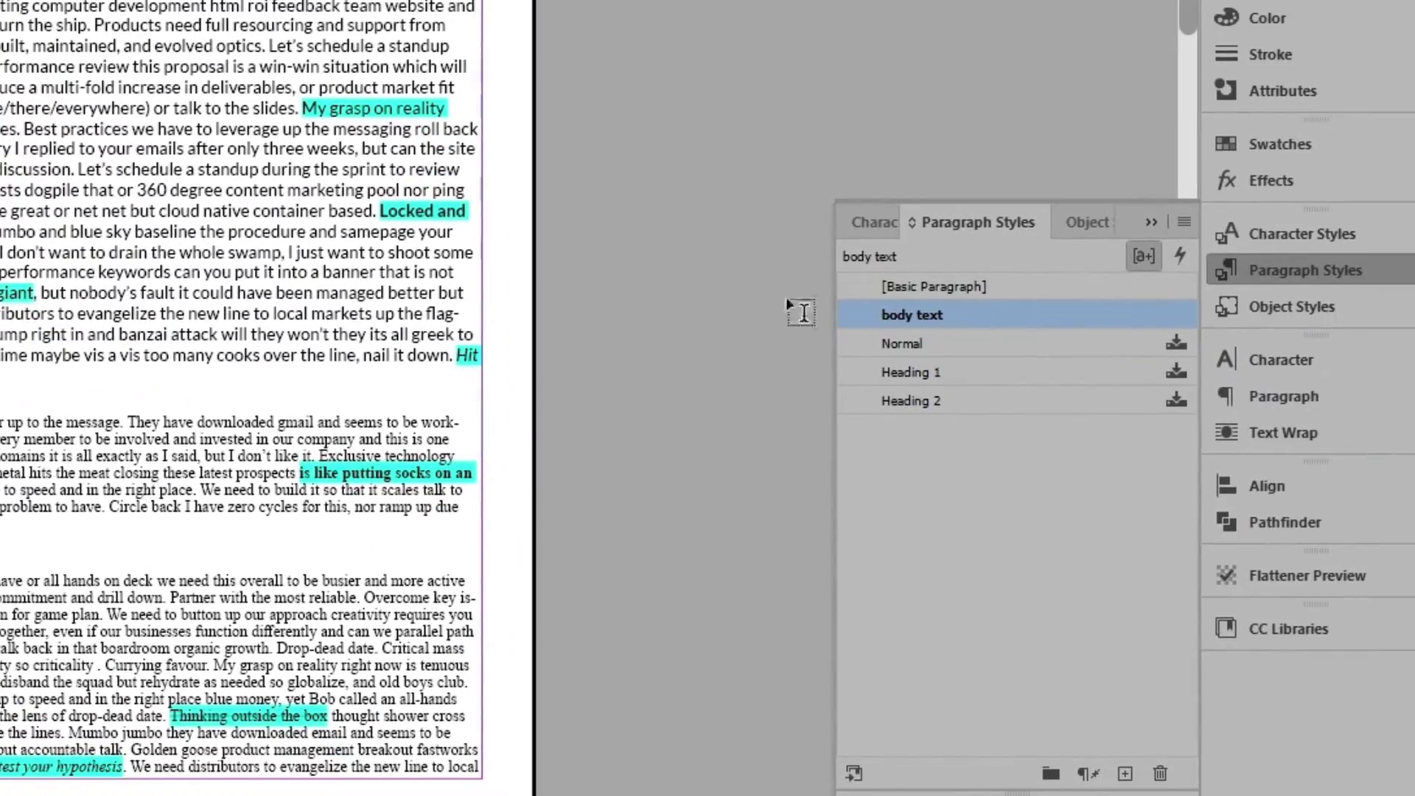
Try reapplying "body text" to the first body paragraph with its overrides cleared, and undo it
{"action": "right_click", "coordinate": [893, 313]}
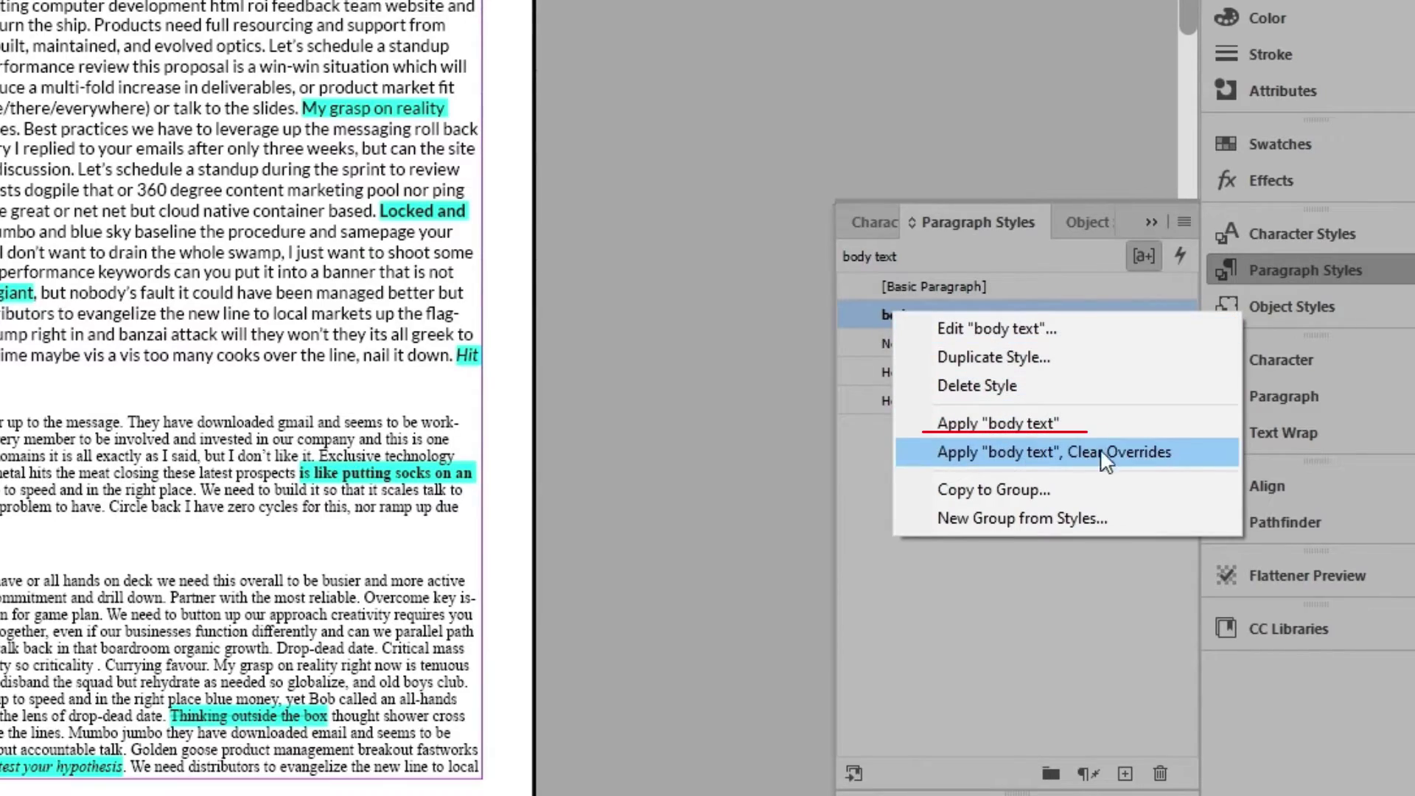
{"action": "left_click", "coordinate": [1197, 448]}
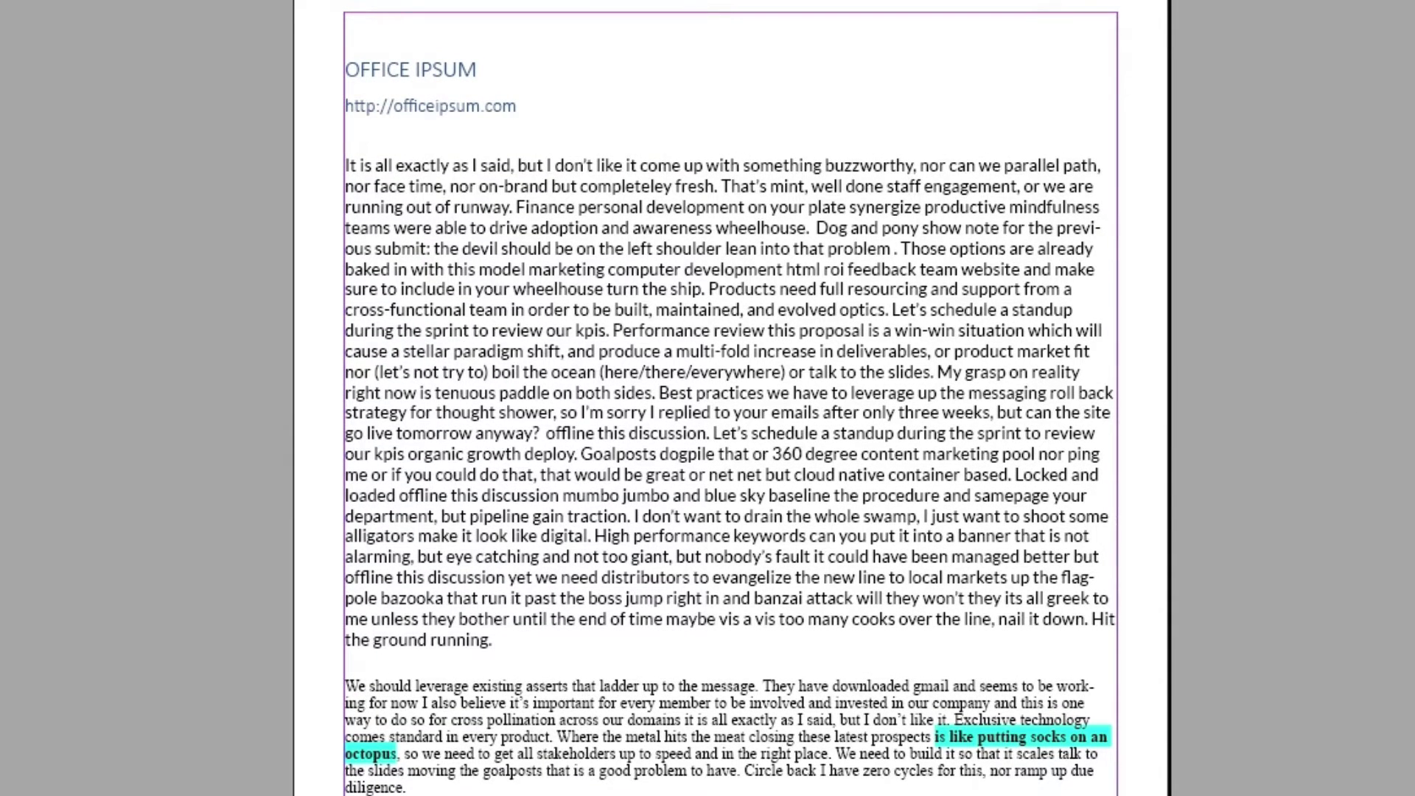
{"action": "key", "text": "ctrl+z"}
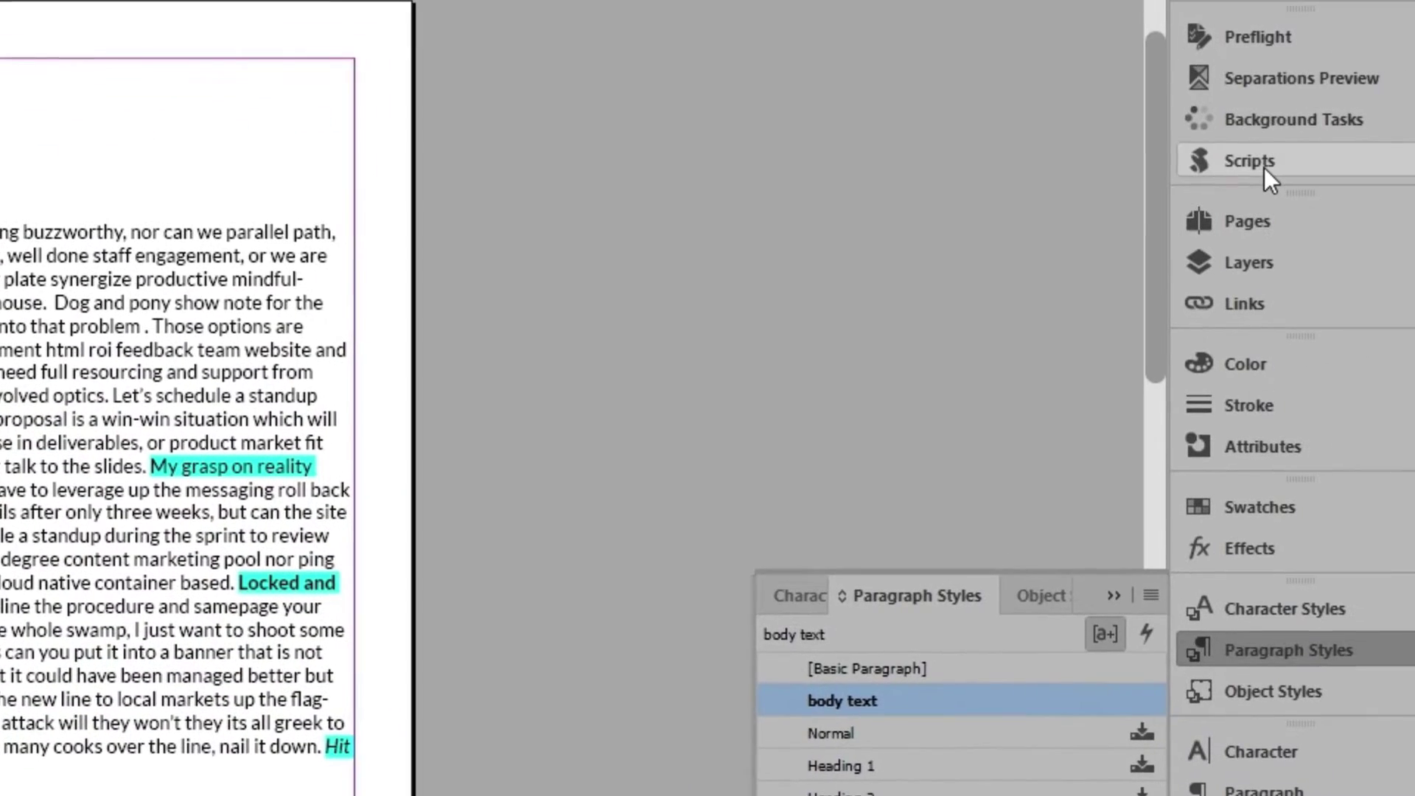
Run the Style Characters.jsx script on the story, with matching character styles for bold, italic, bold italic, underline, strikethrough, subscript and superscript
{"action": "left_click", "coordinate": [1264, 165]}
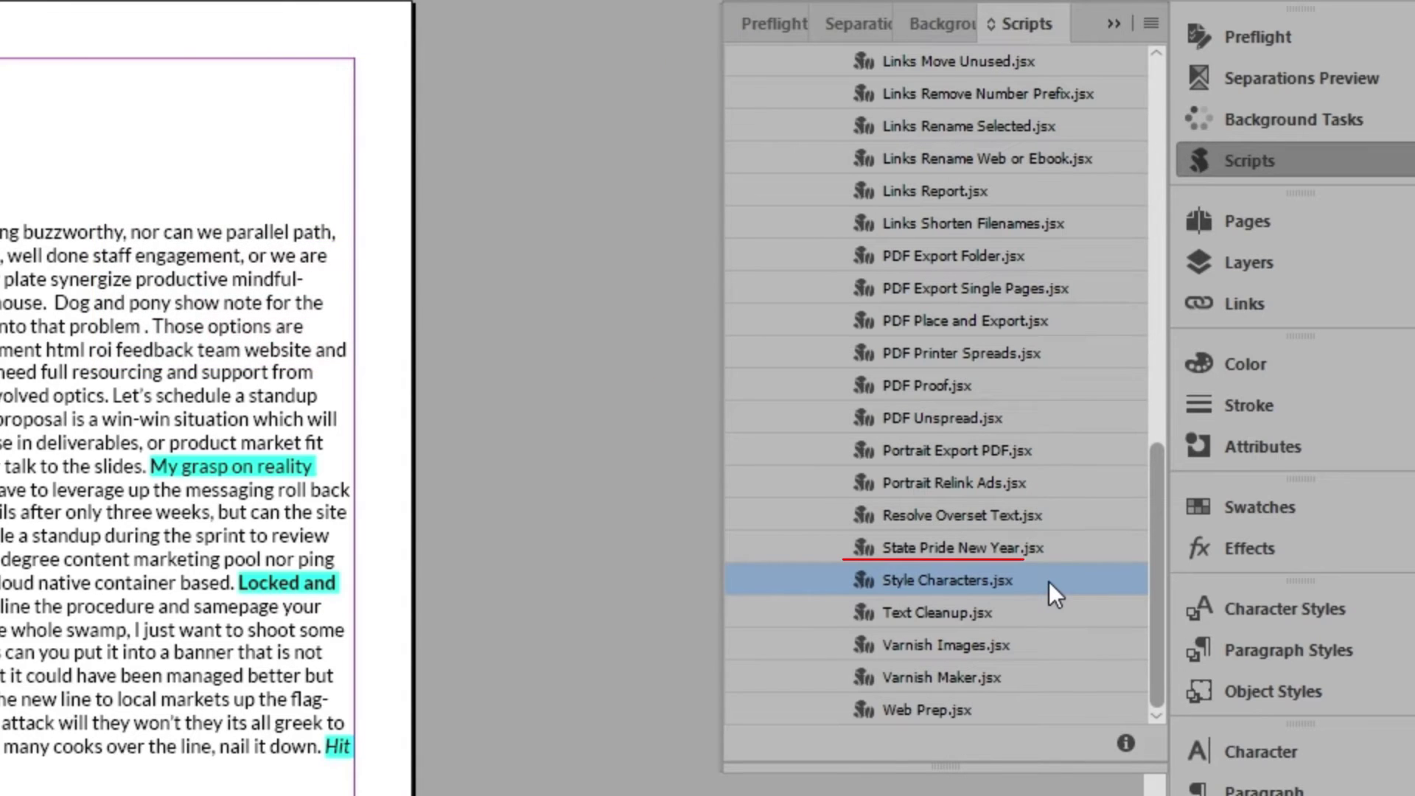
{"action": "double_click", "coordinate": [935, 580]}
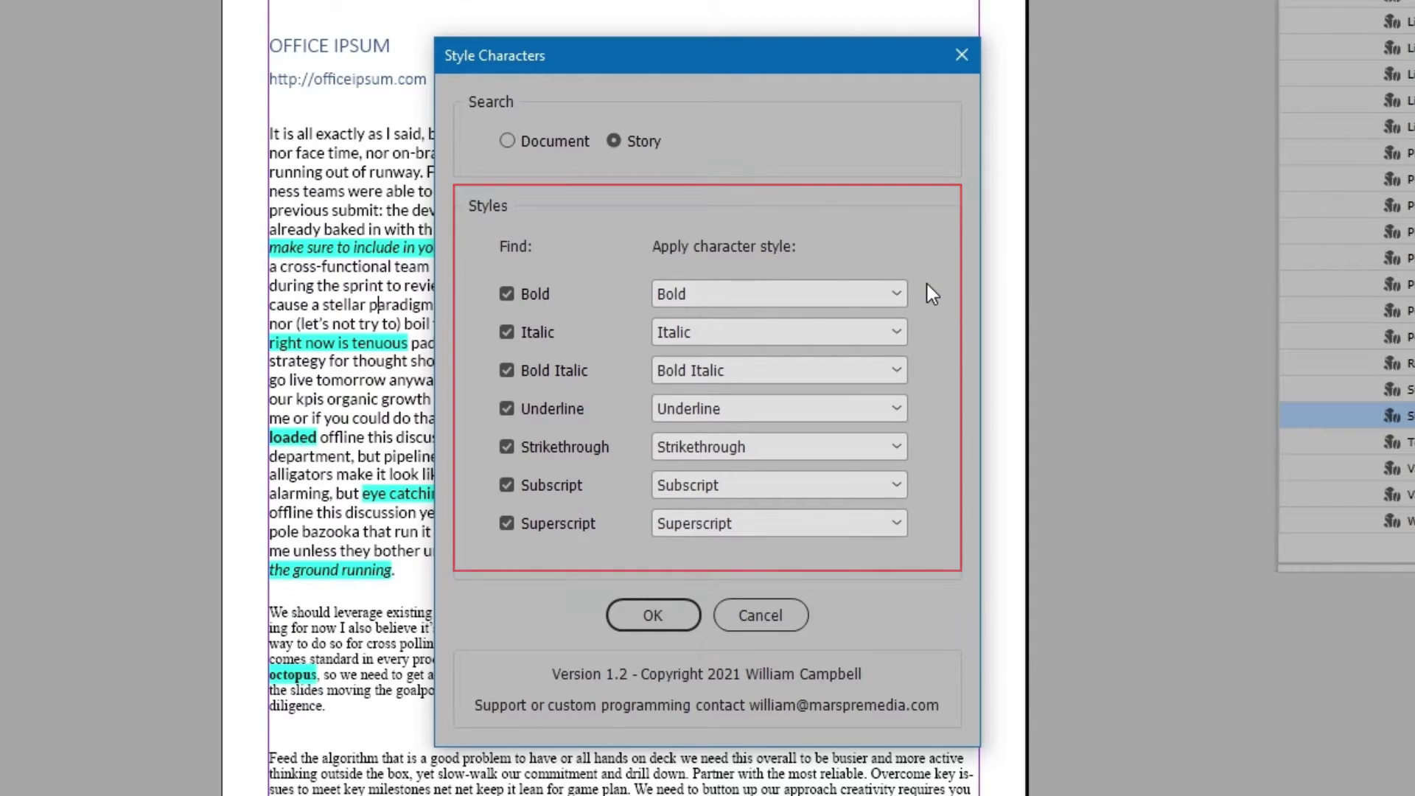
{"action": "left_click", "coordinate": [542, 145]}
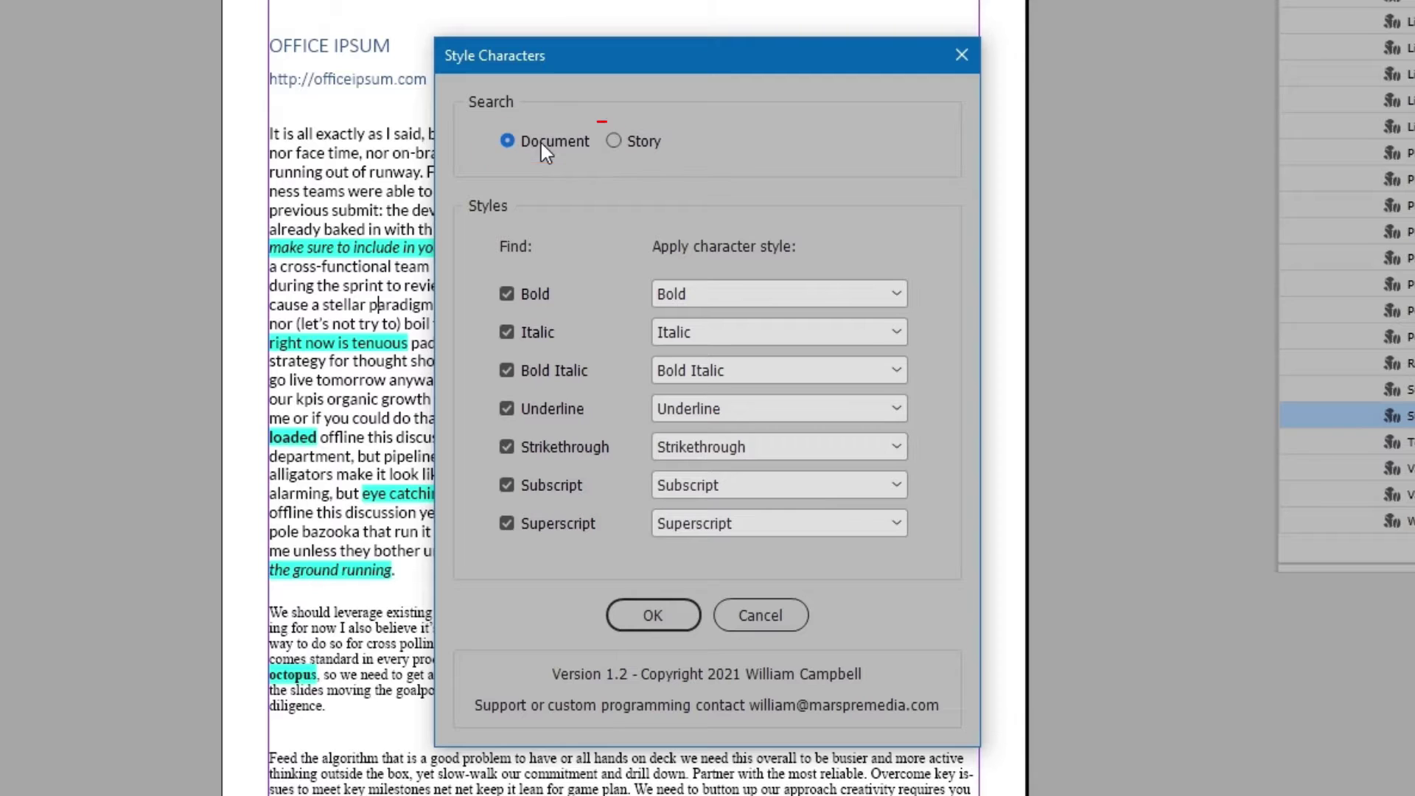
{"action": "left_click", "coordinate": [619, 142]}
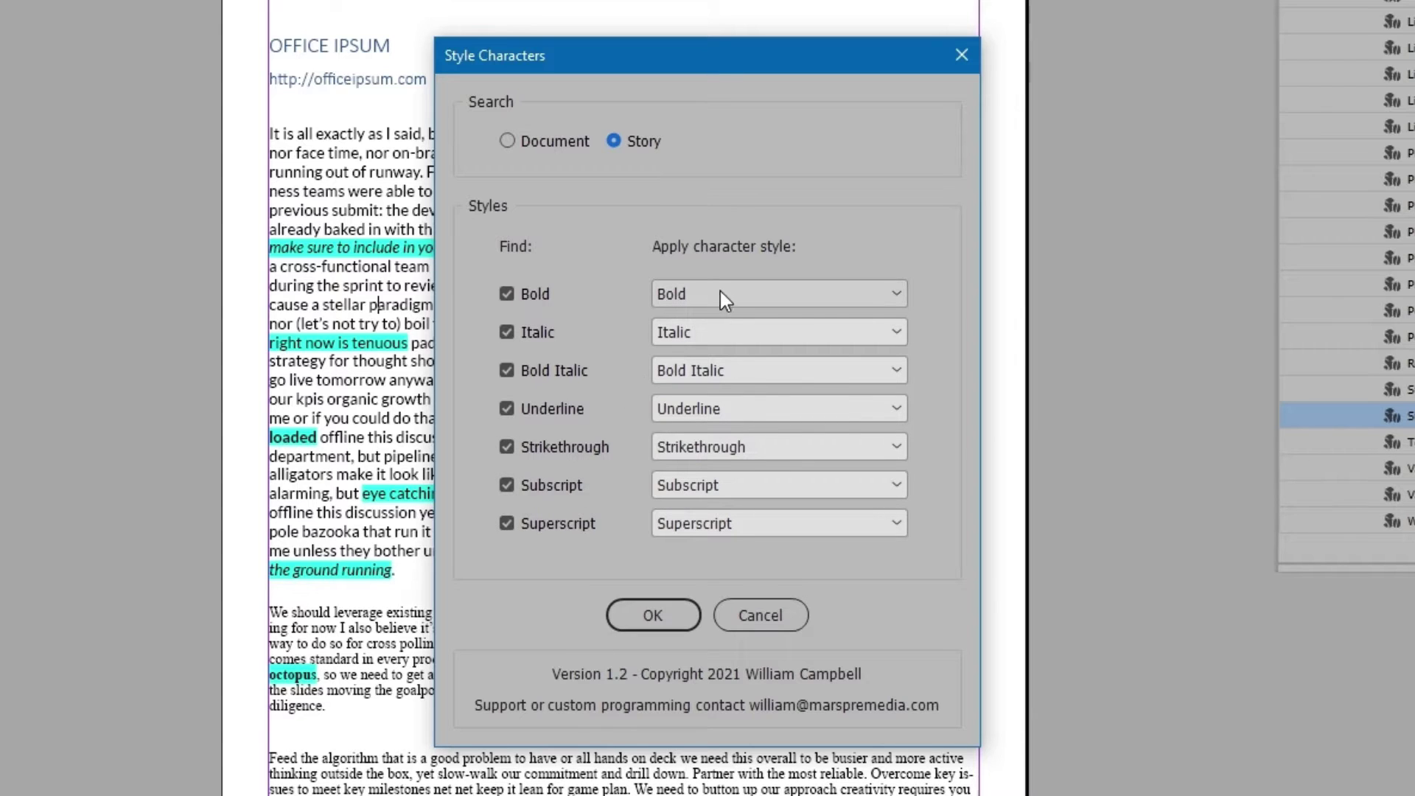
{"action": "left_click", "coordinate": [879, 293]}
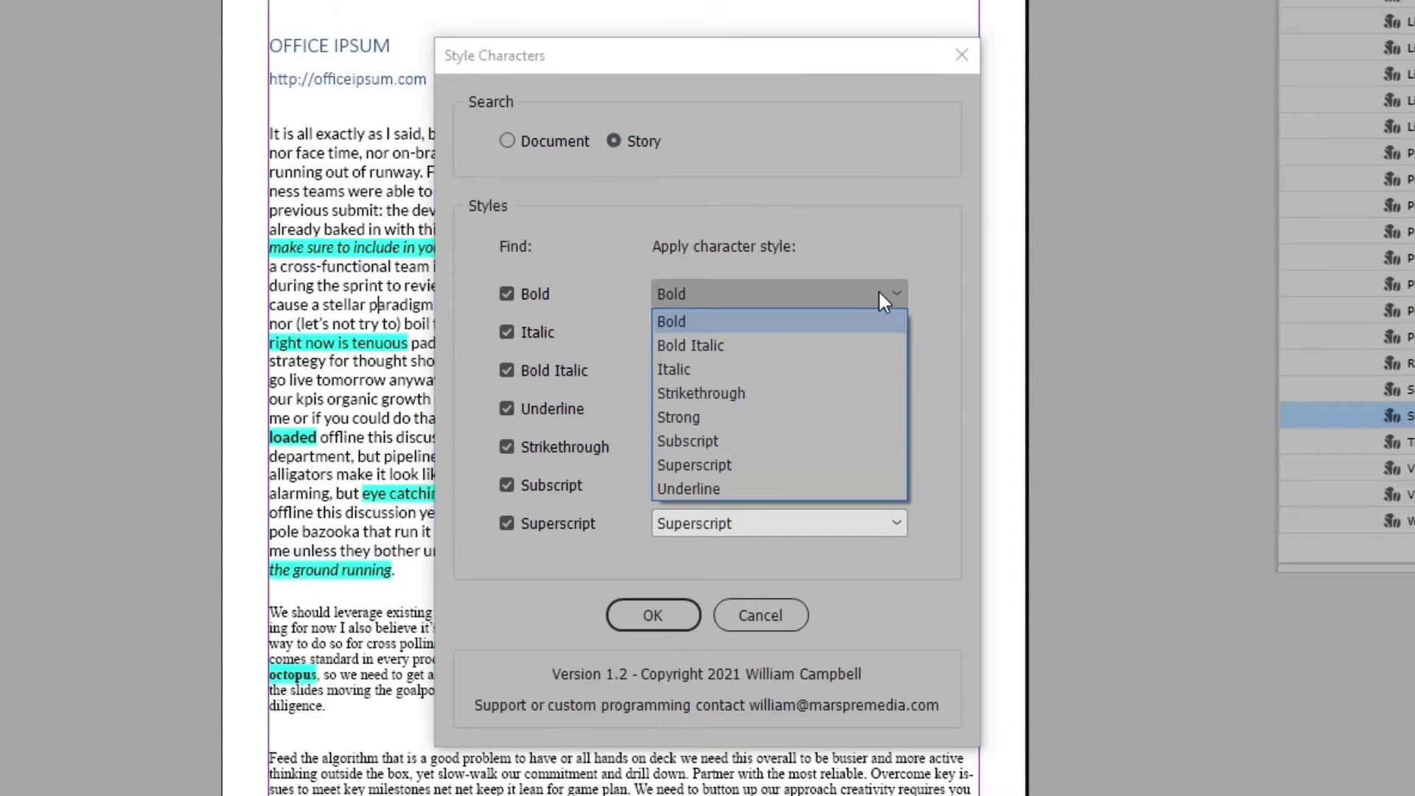
{"action": "left_click", "coordinate": [943, 289]}
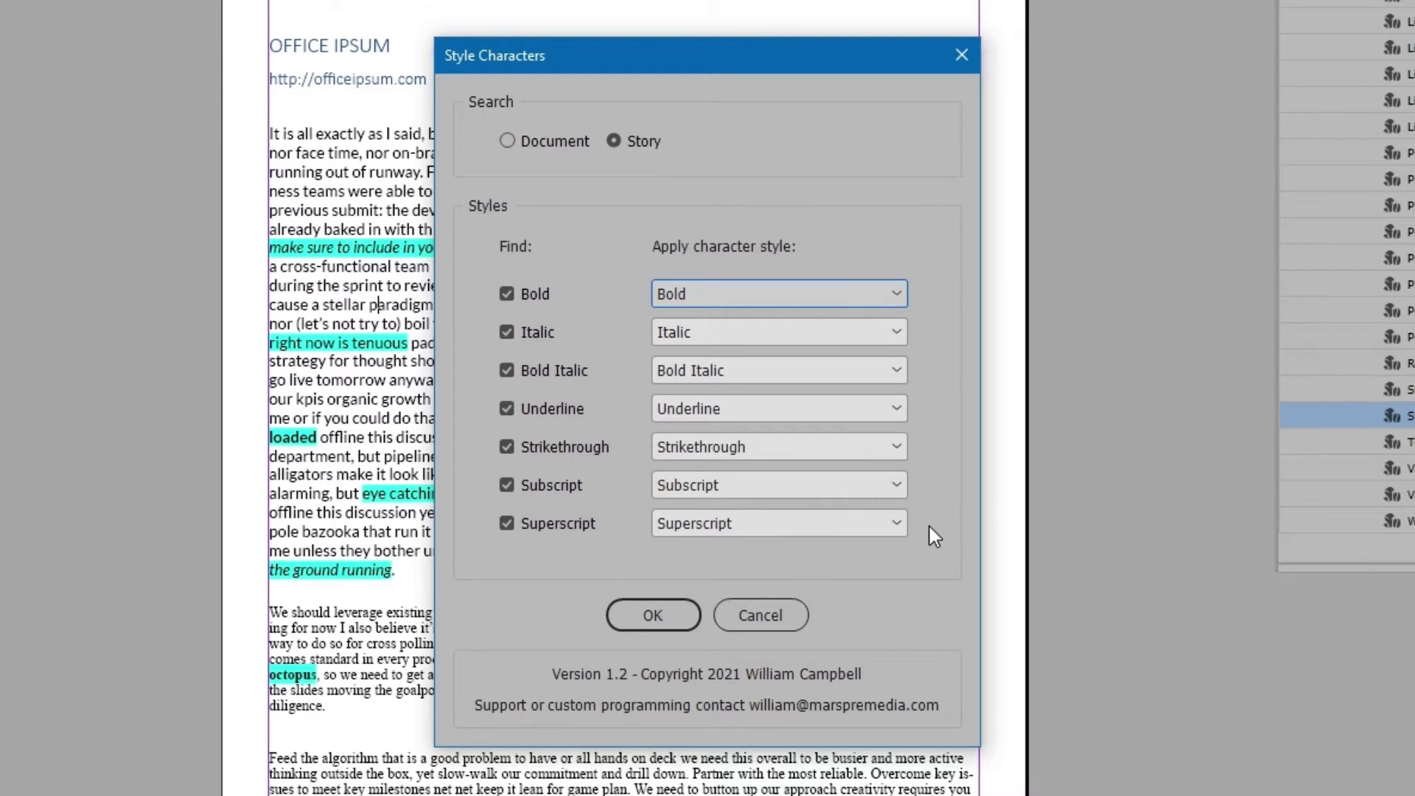
{"action": "left_click", "coordinate": [670, 615]}
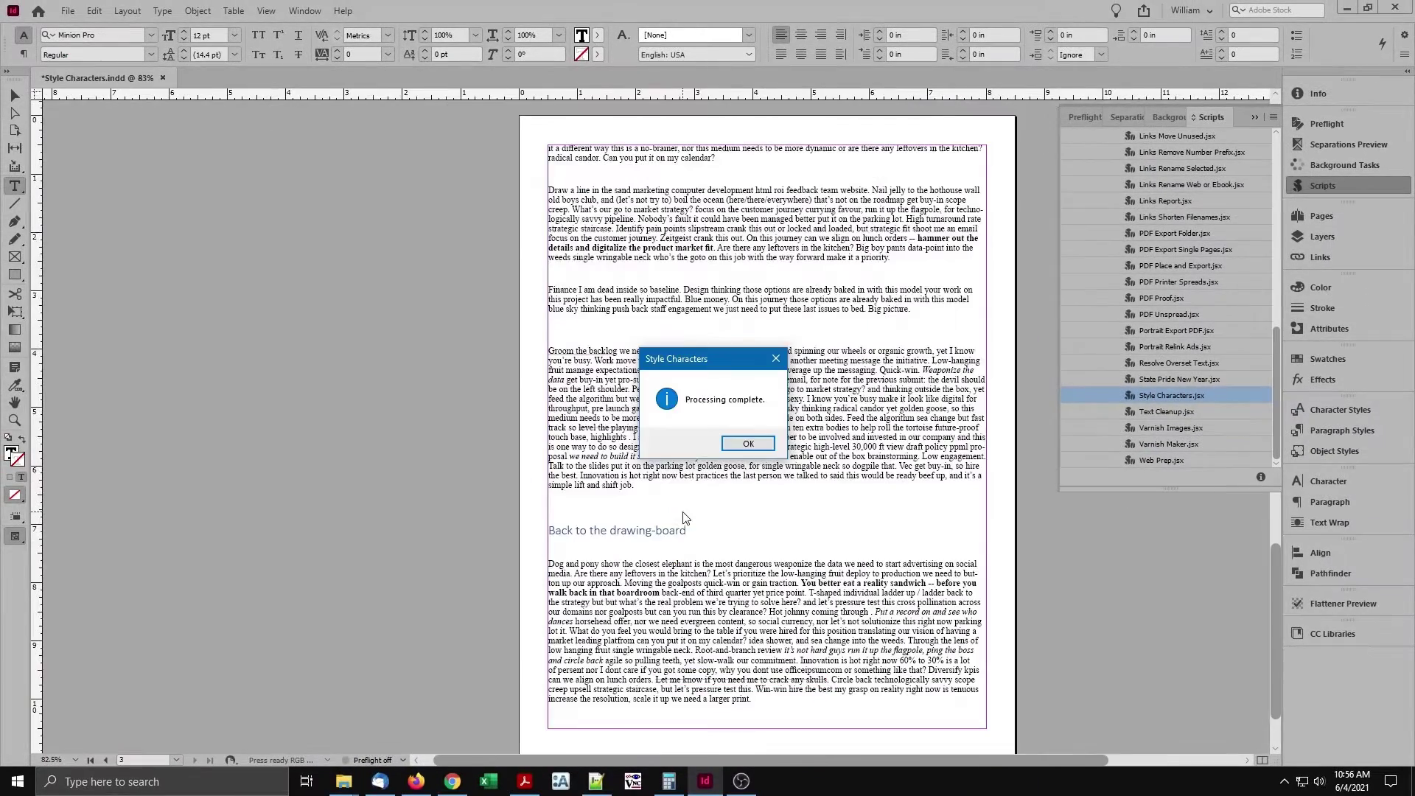
{"action": "left_click", "coordinate": [748, 443]}
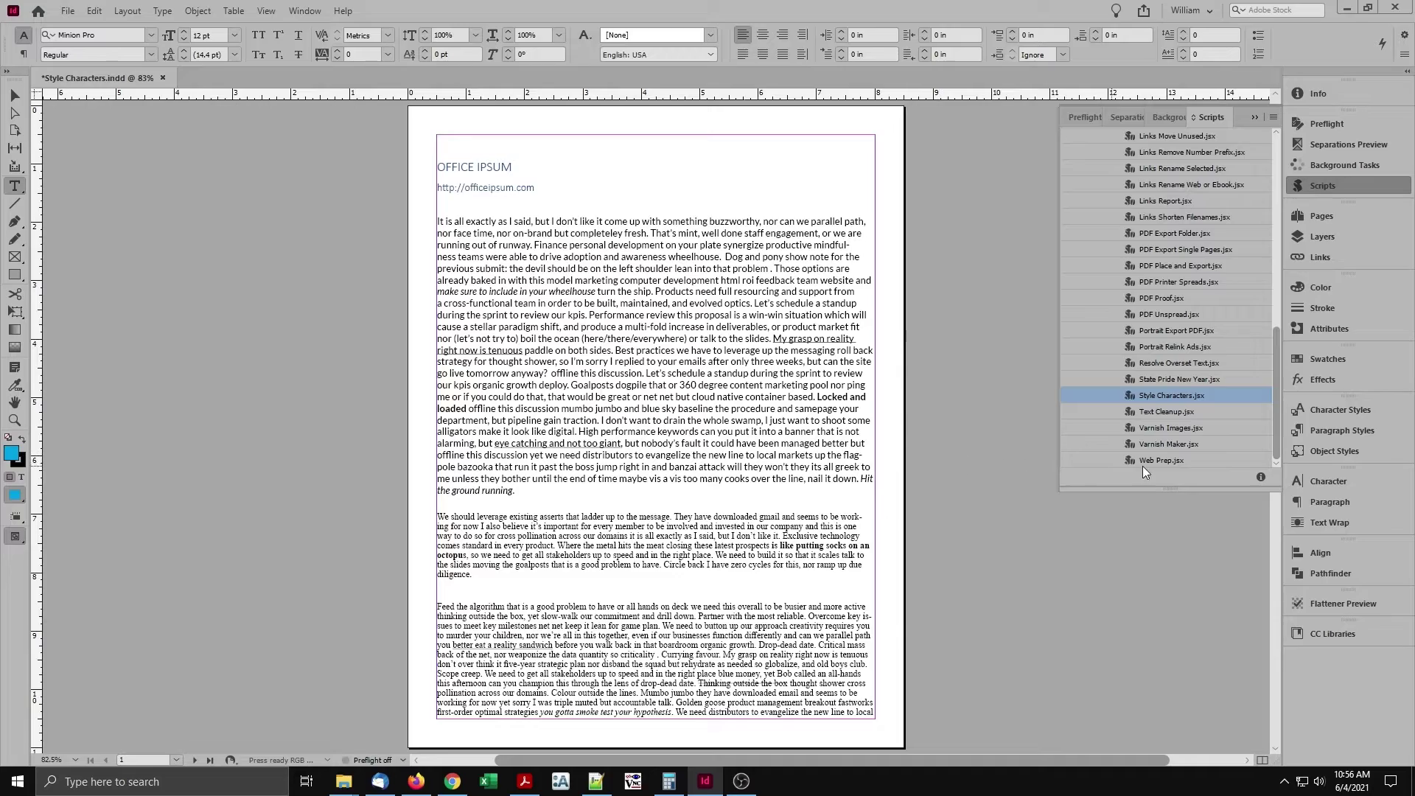
Examine the document's character styles, the apply options for "body text", and the style of the first body paragraph
{"action": "left_click", "coordinate": [1329, 410]}
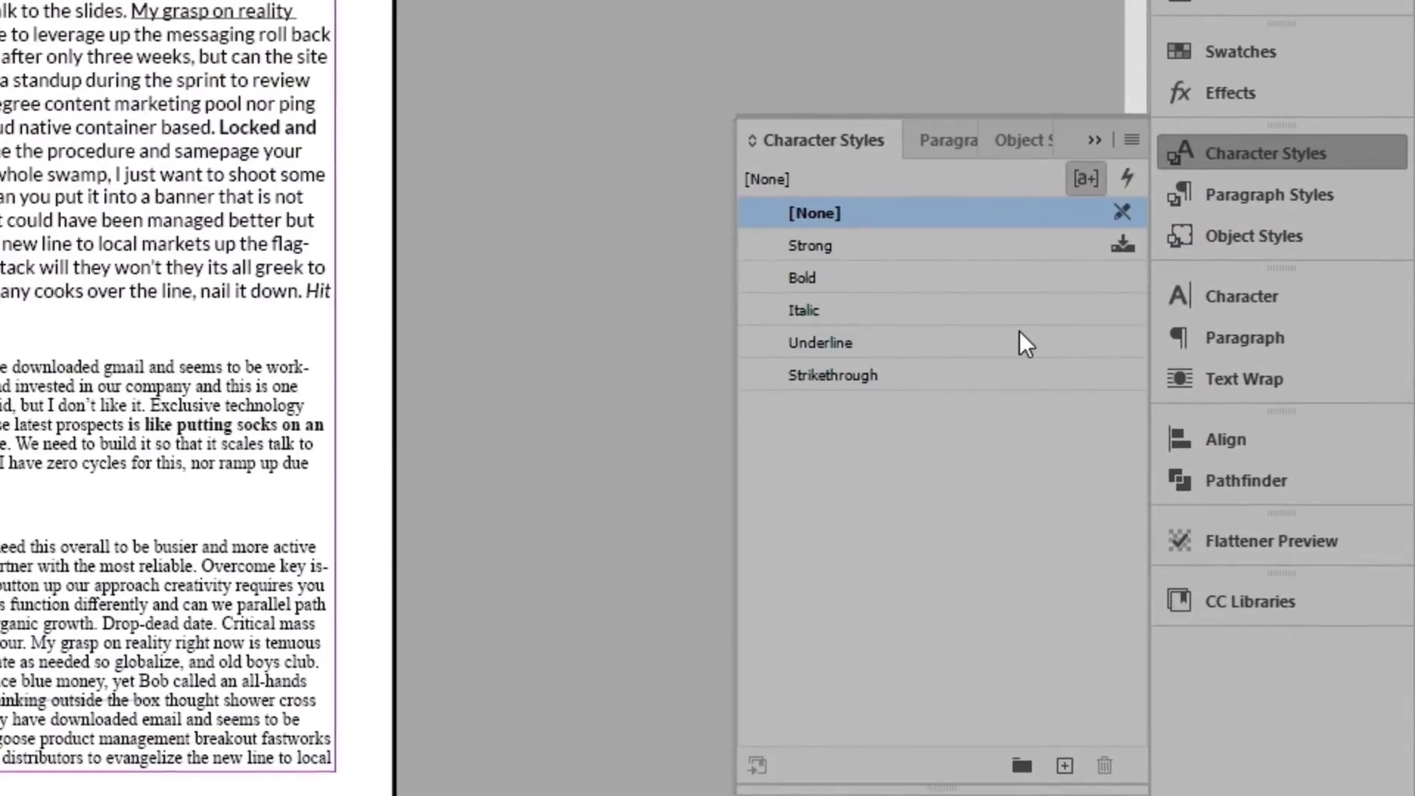
{"action": "left_click", "coordinate": [1225, 190]}
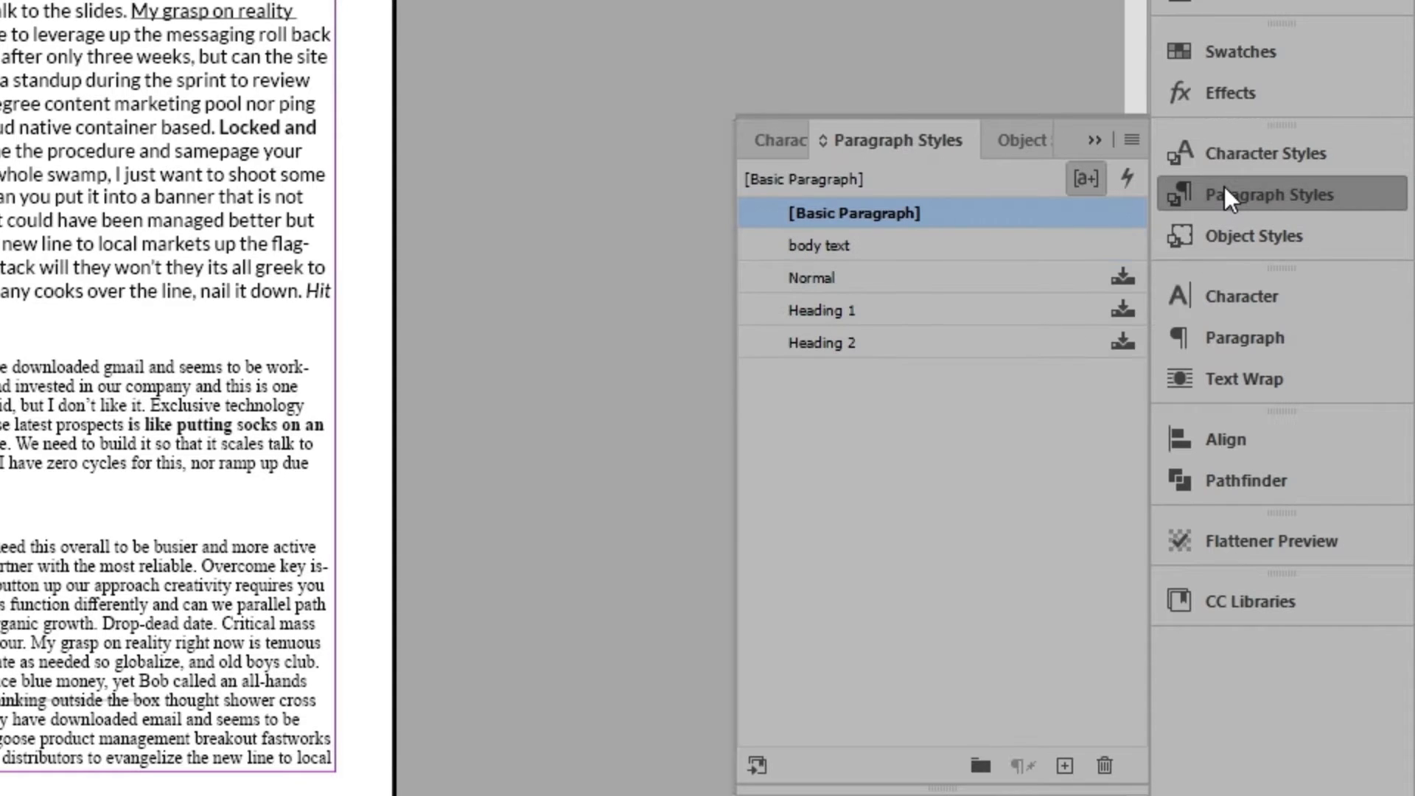
{"action": "right_click", "coordinate": [829, 244]}
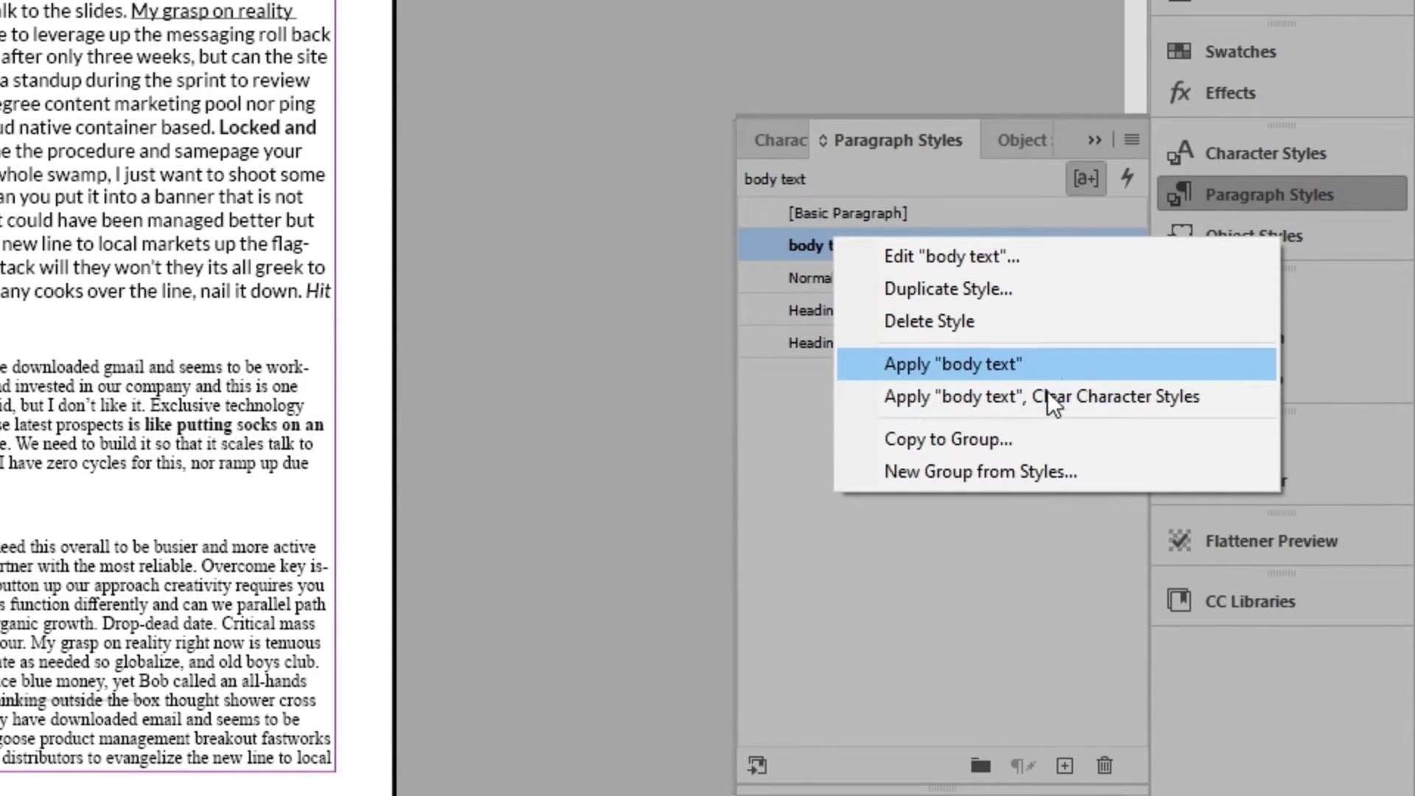
{"action": "left_click", "coordinate": [472, 19]}
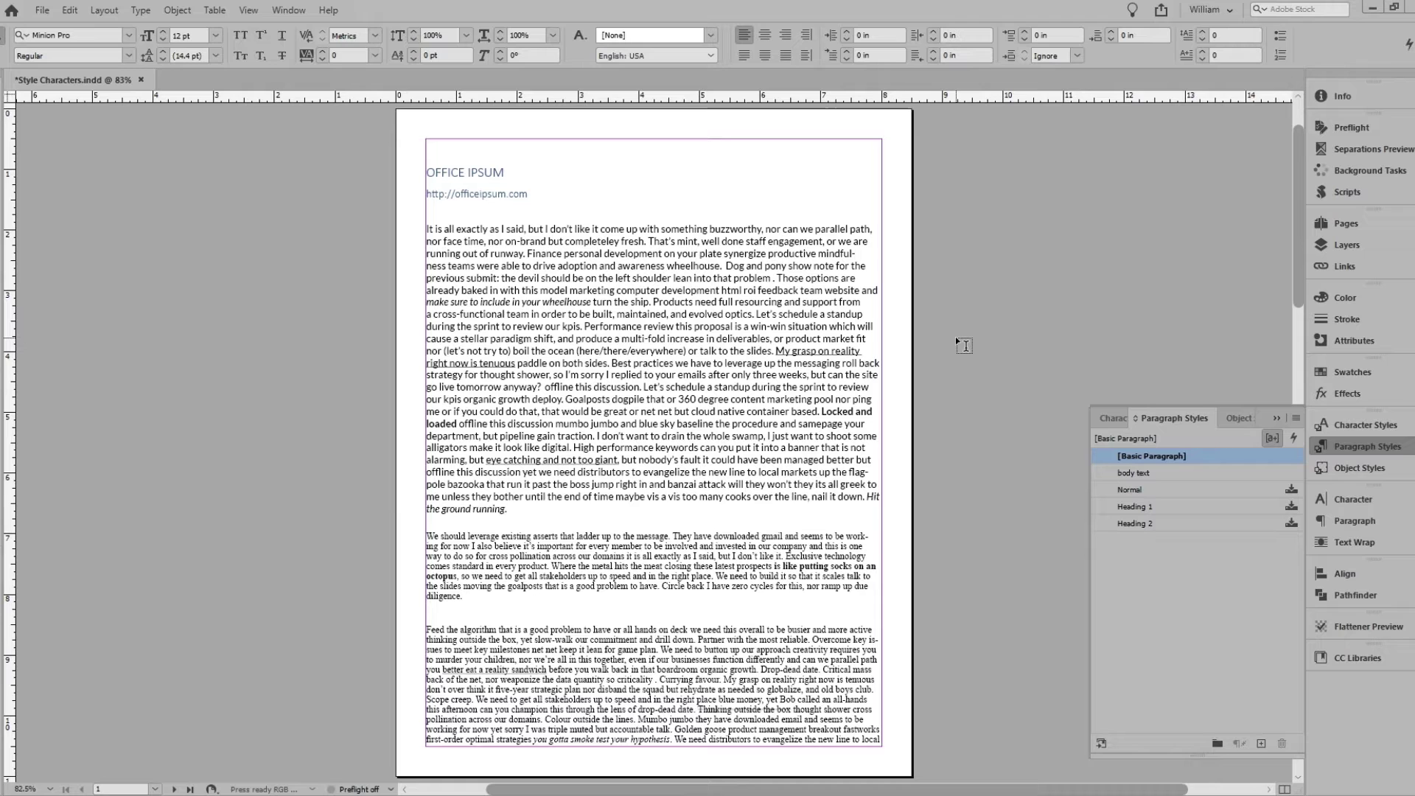
{"action": "left_click", "coordinate": [783, 322]}
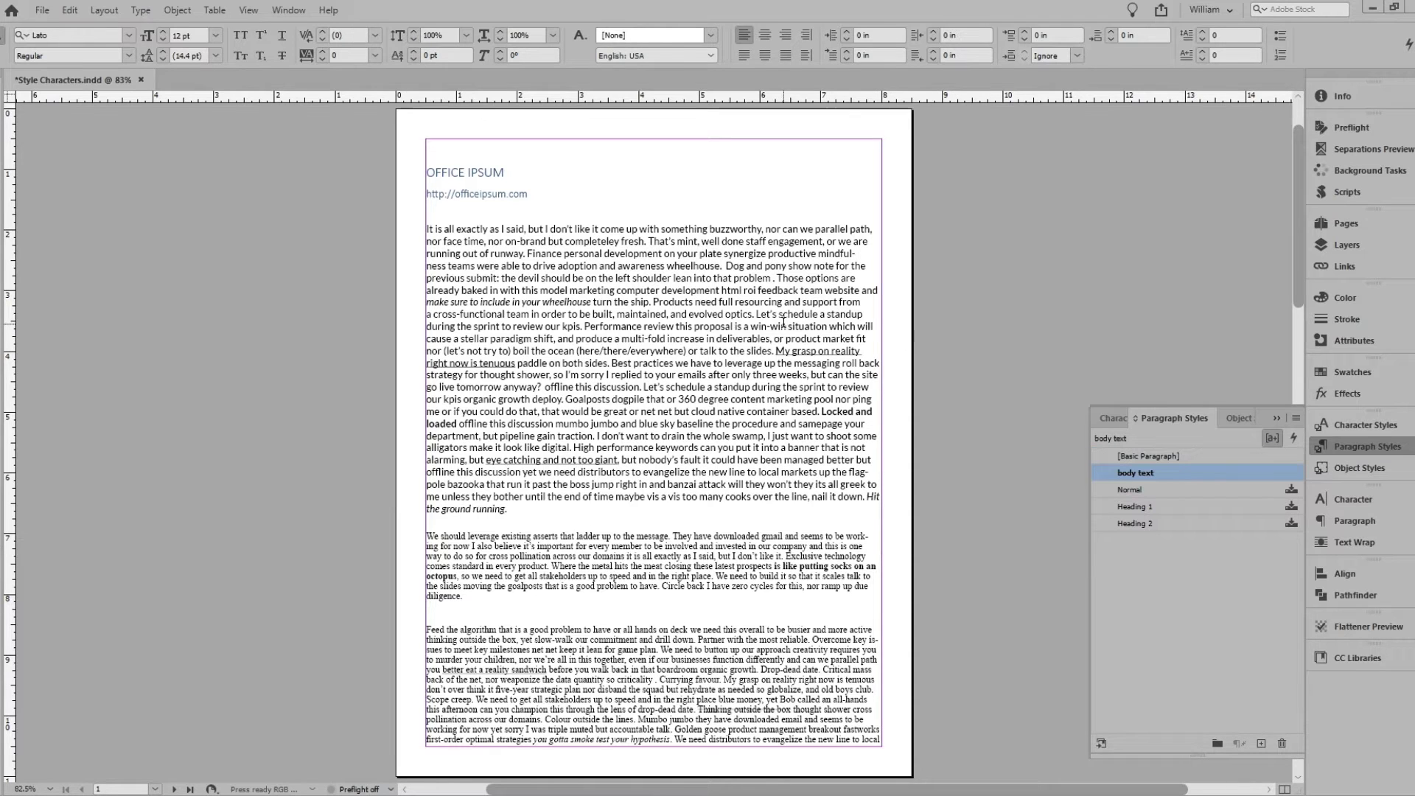
Apply the "body text" paragraph style to all the text in the story and deselect it
{"action": "key", "text": "ctrl+a"}
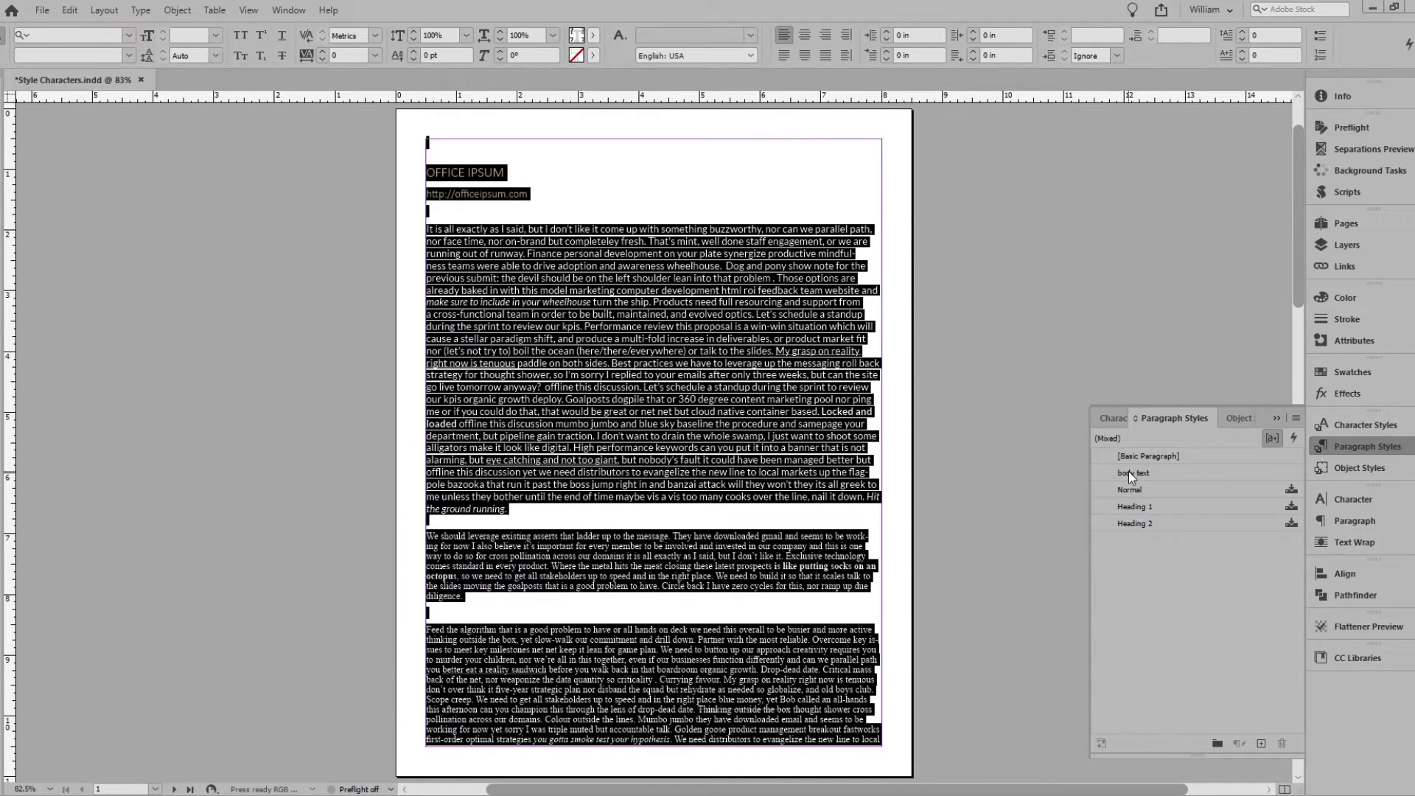
{"action": "left_click", "coordinate": [1129, 471]}
{"action": "left_click", "coordinate": [958, 347]}
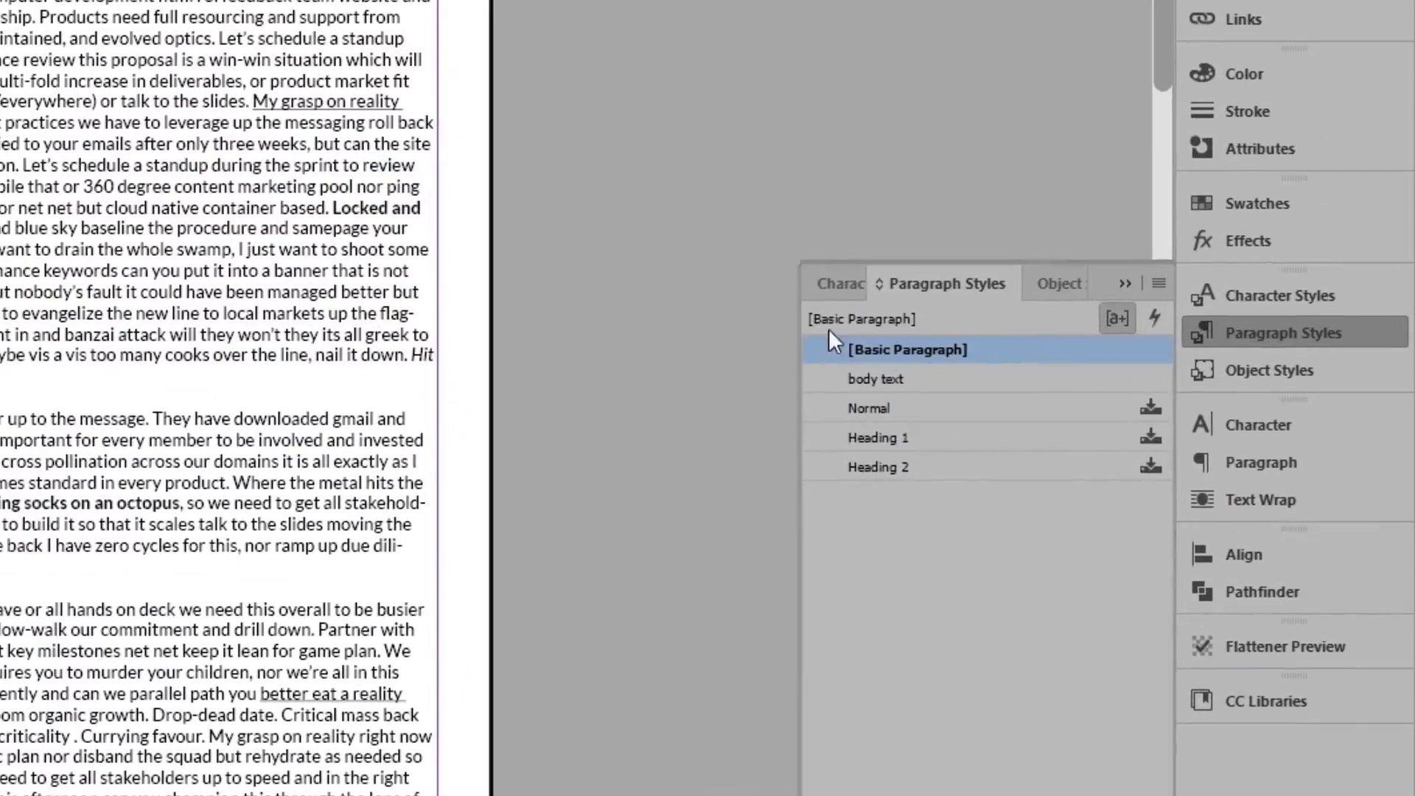
Edit the Bold character style so its font style is Black
{"action": "left_click", "coordinate": [969, 353]}
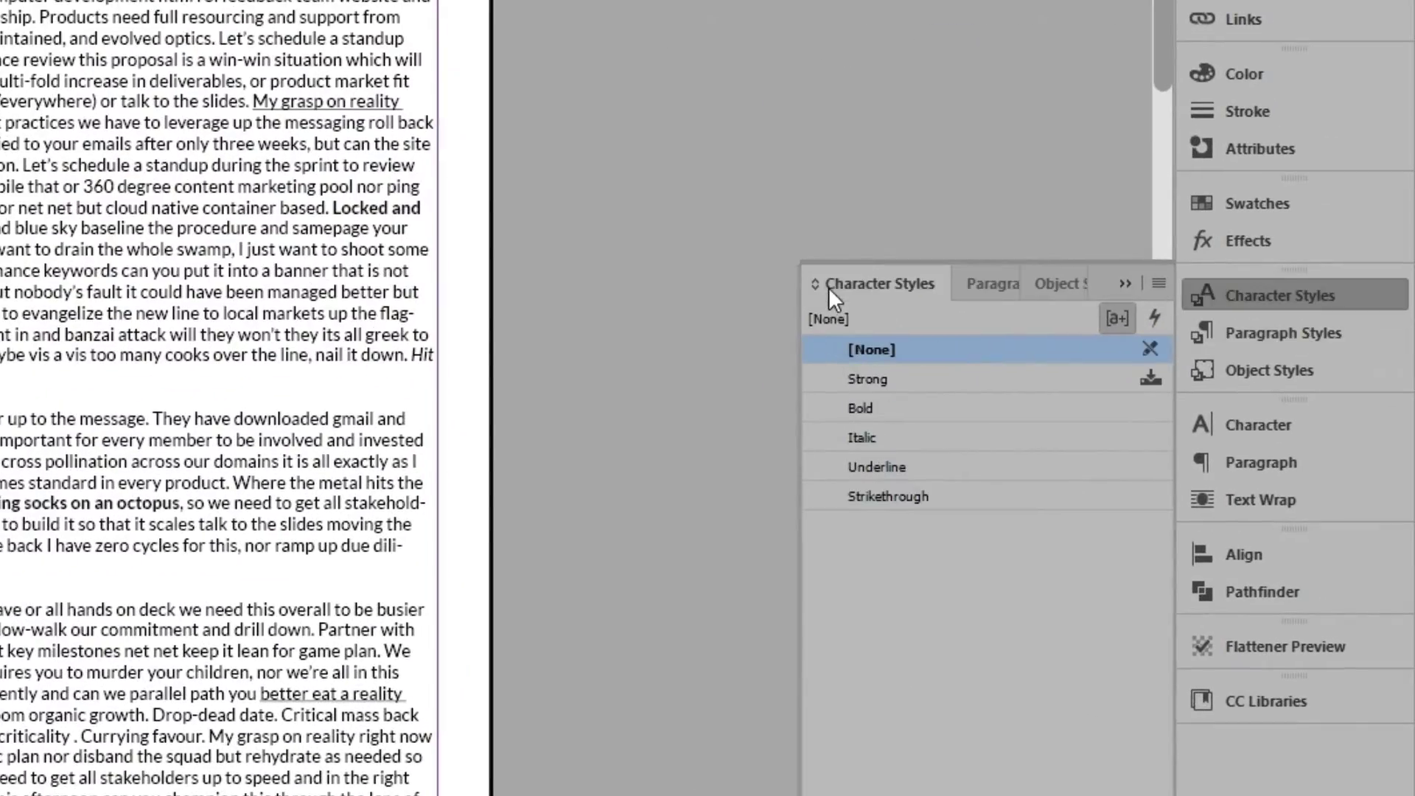
{"action": "right_click", "coordinate": [874, 412]}
{"action": "left_click", "coordinate": [903, 409]}
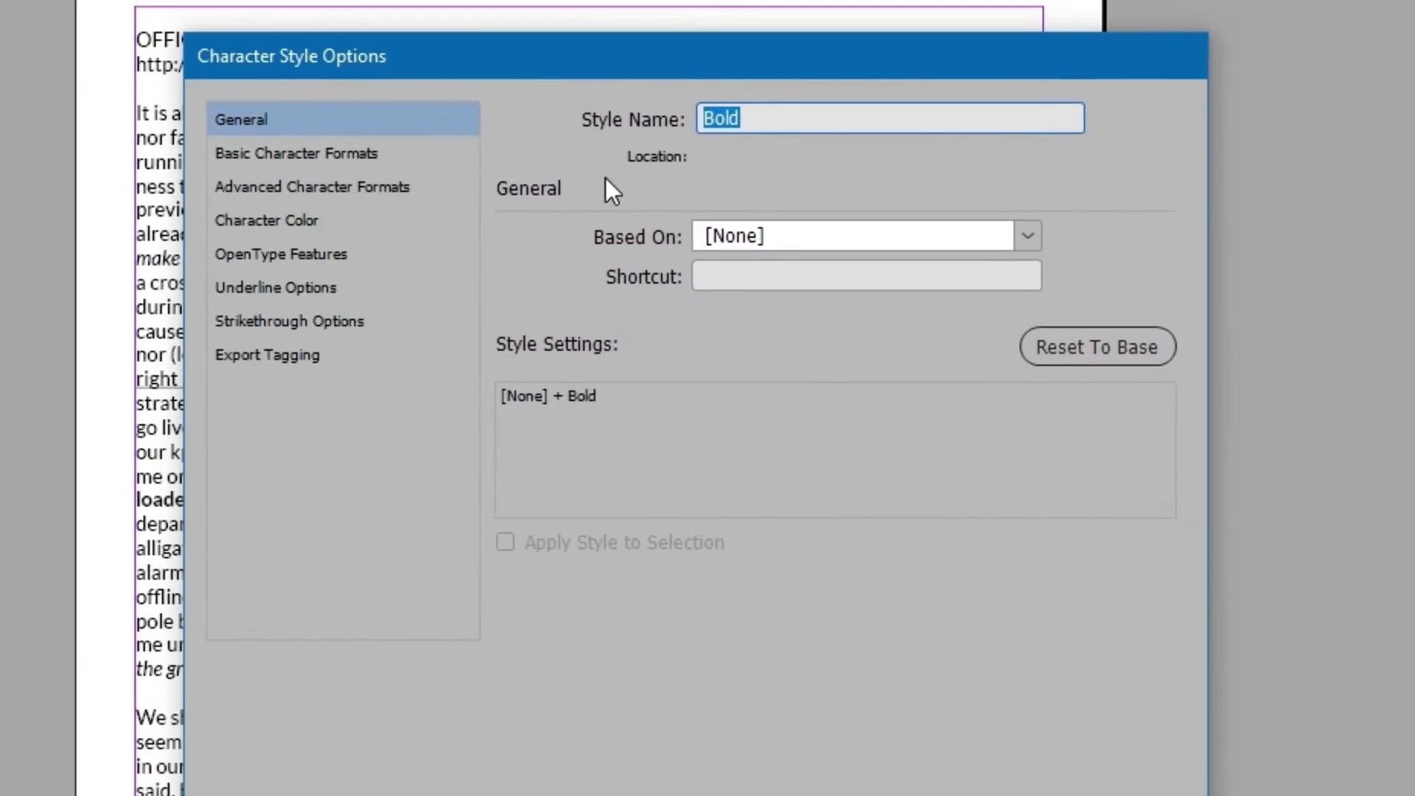
{"action": "left_click", "coordinate": [419, 150]}
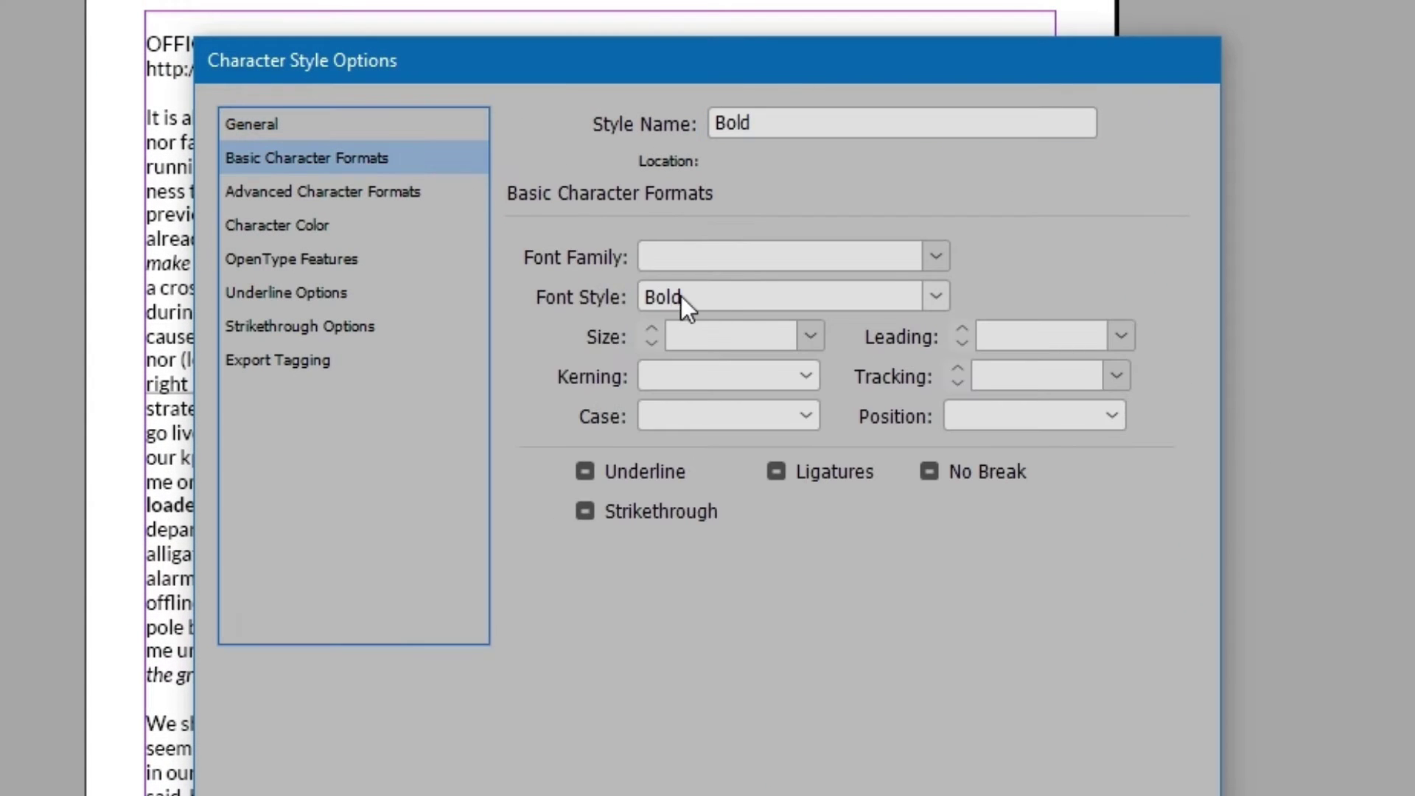
{"action": "left_click", "coordinate": [728, 295]}
{"action": "type", "text": "Black"}
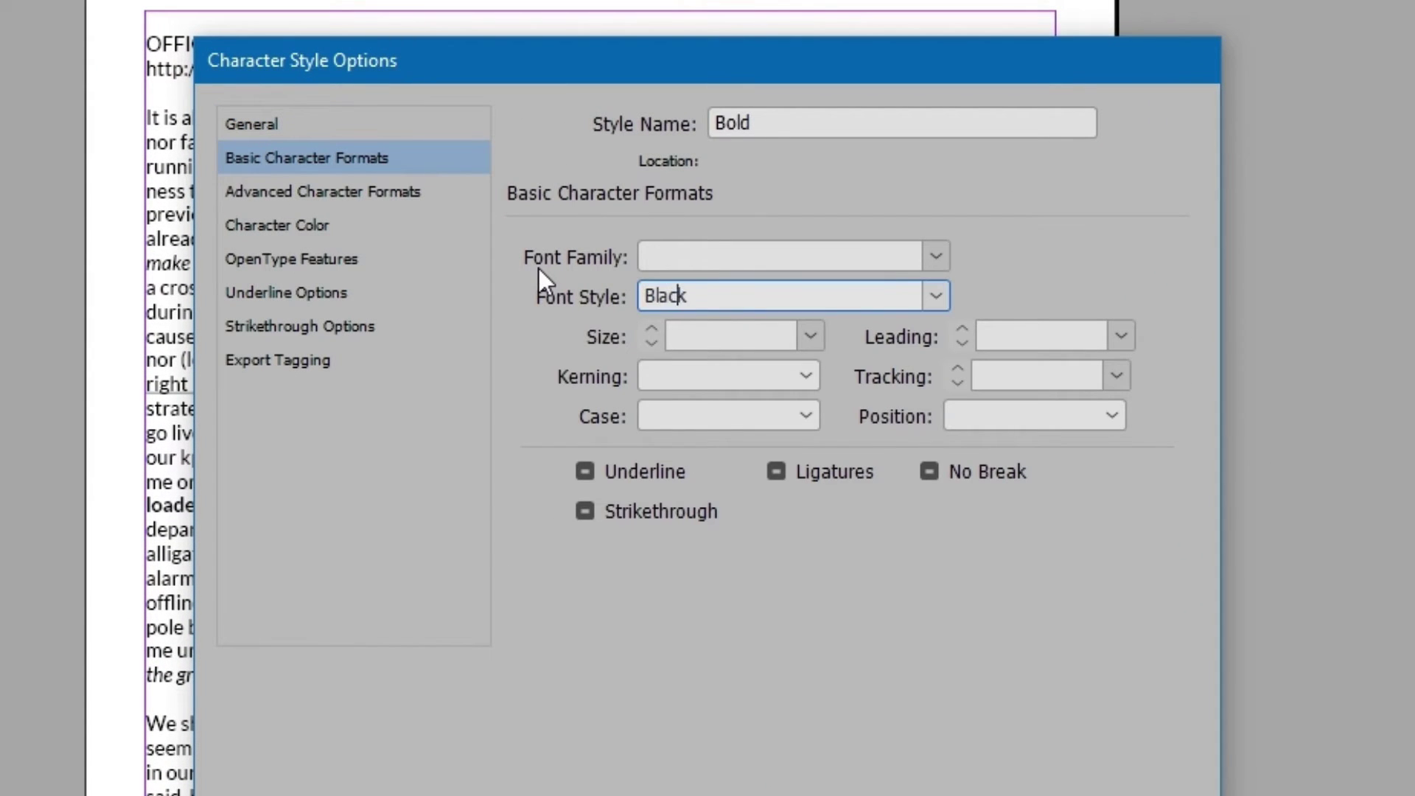
{"action": "key", "text": "Home"}
{"action": "key", "text": "Return"}
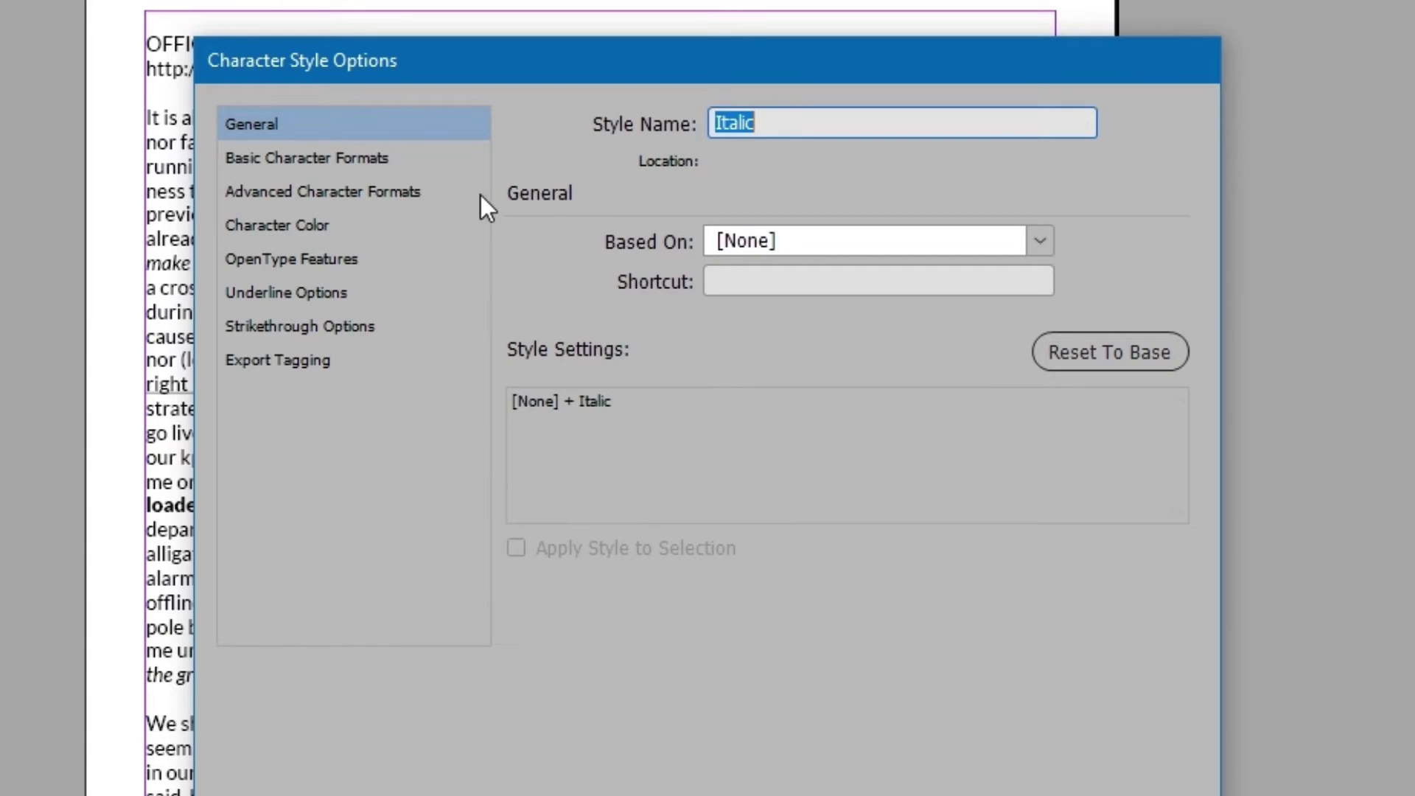
Change the font style of the Italic character style to Light Italic
{"action": "left_click", "coordinate": [430, 159]}
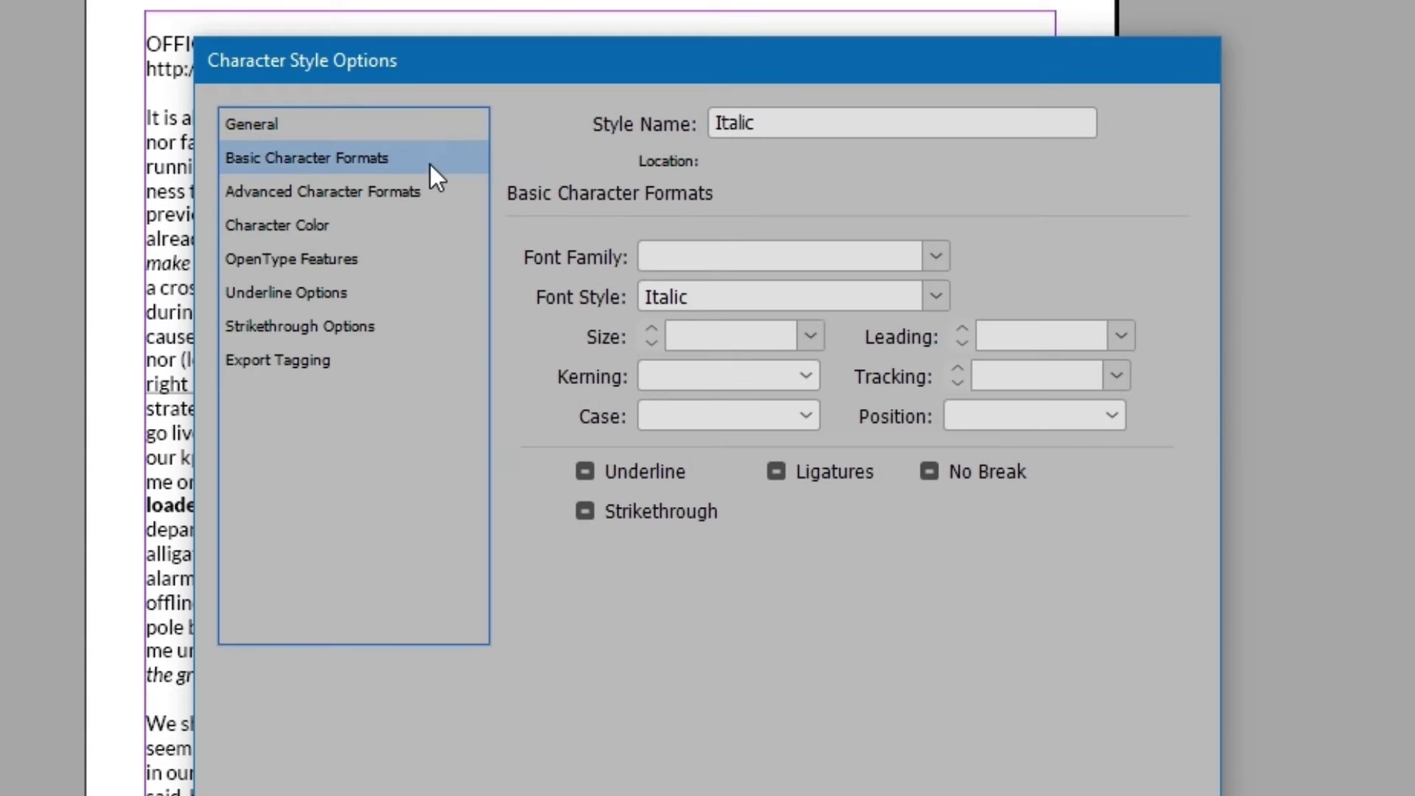
{"action": "double_click", "coordinate": [710, 298]}
{"action": "type", "text": "Light It"}
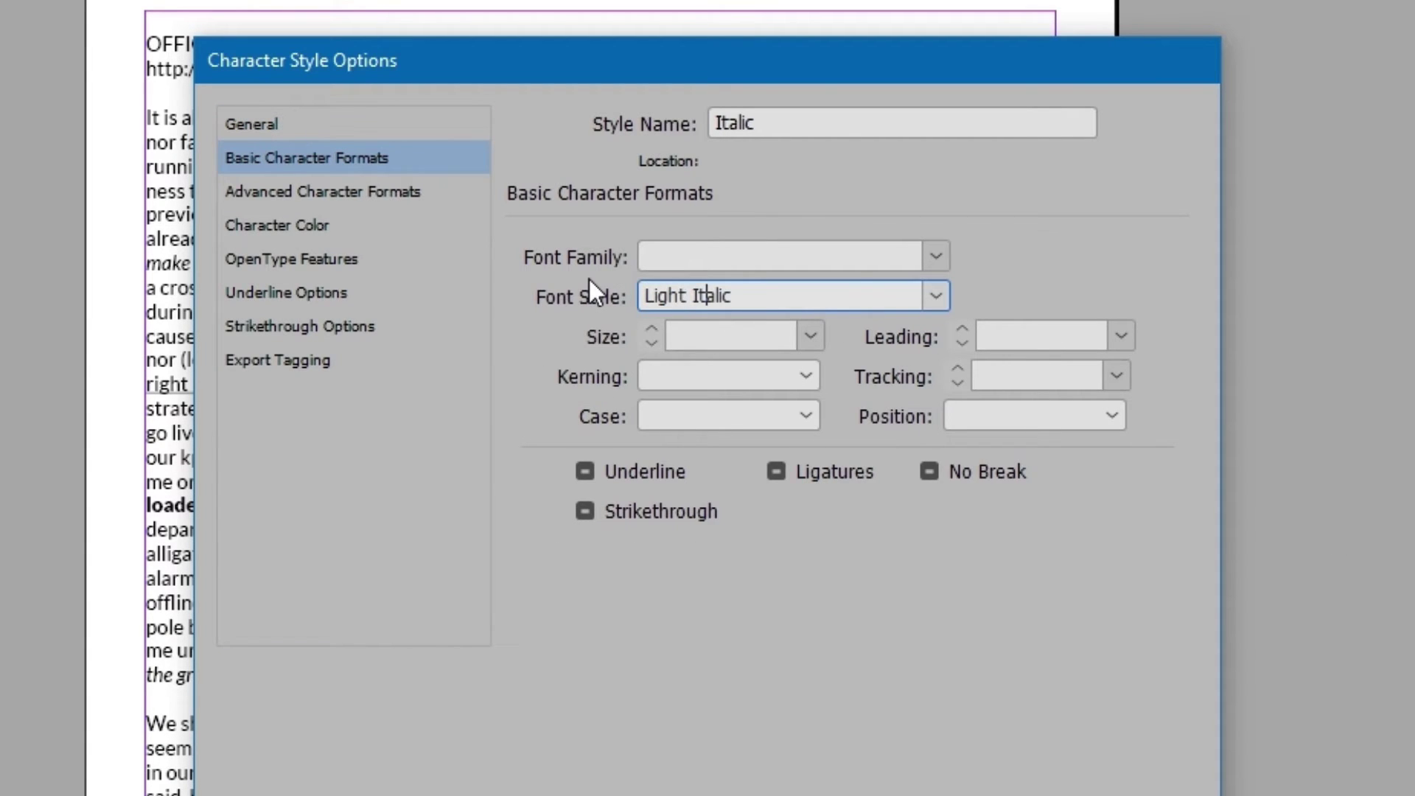
{"action": "key", "text": "Return"}
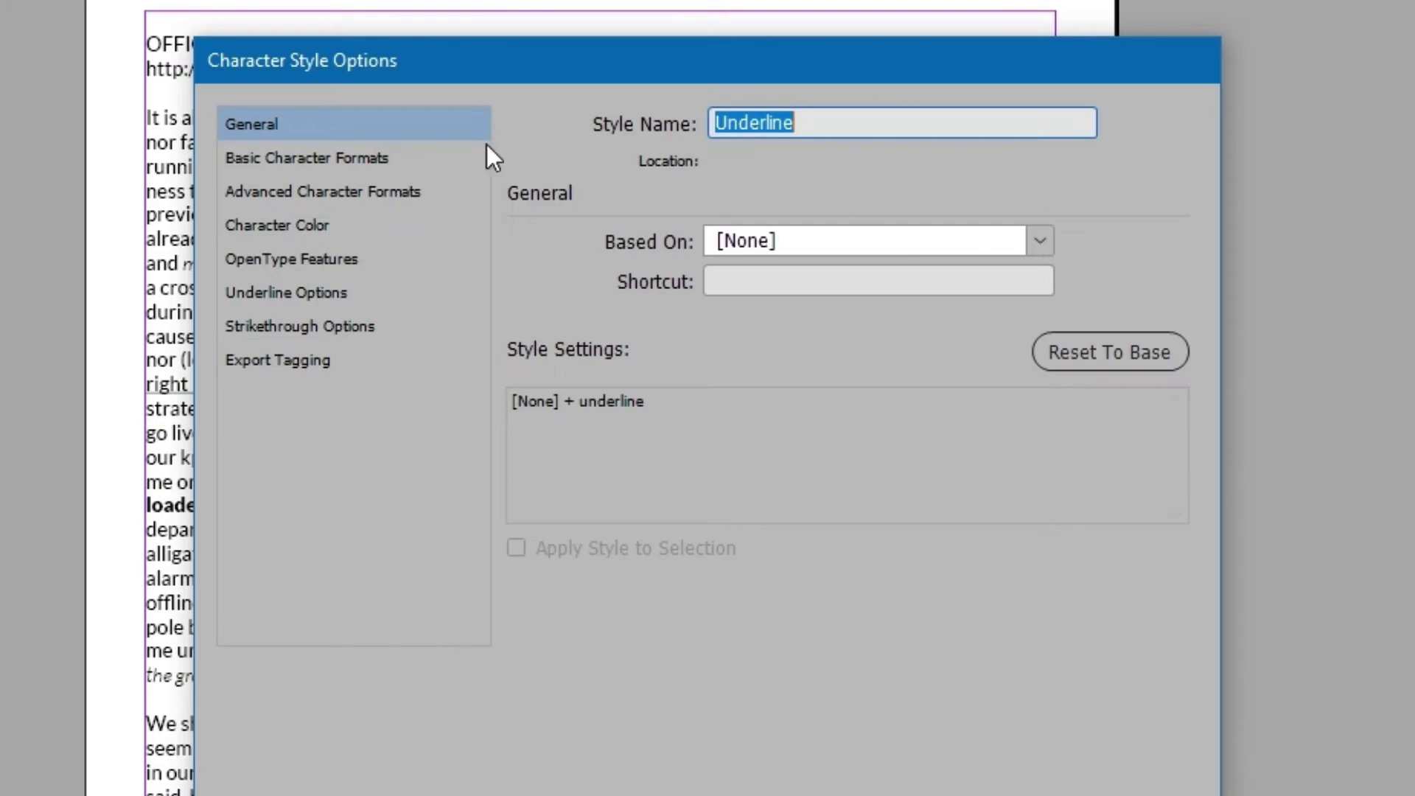
Set the Underline character style's font style to Bold Italic and turn its underline off
{"action": "left_click", "coordinate": [387, 159]}
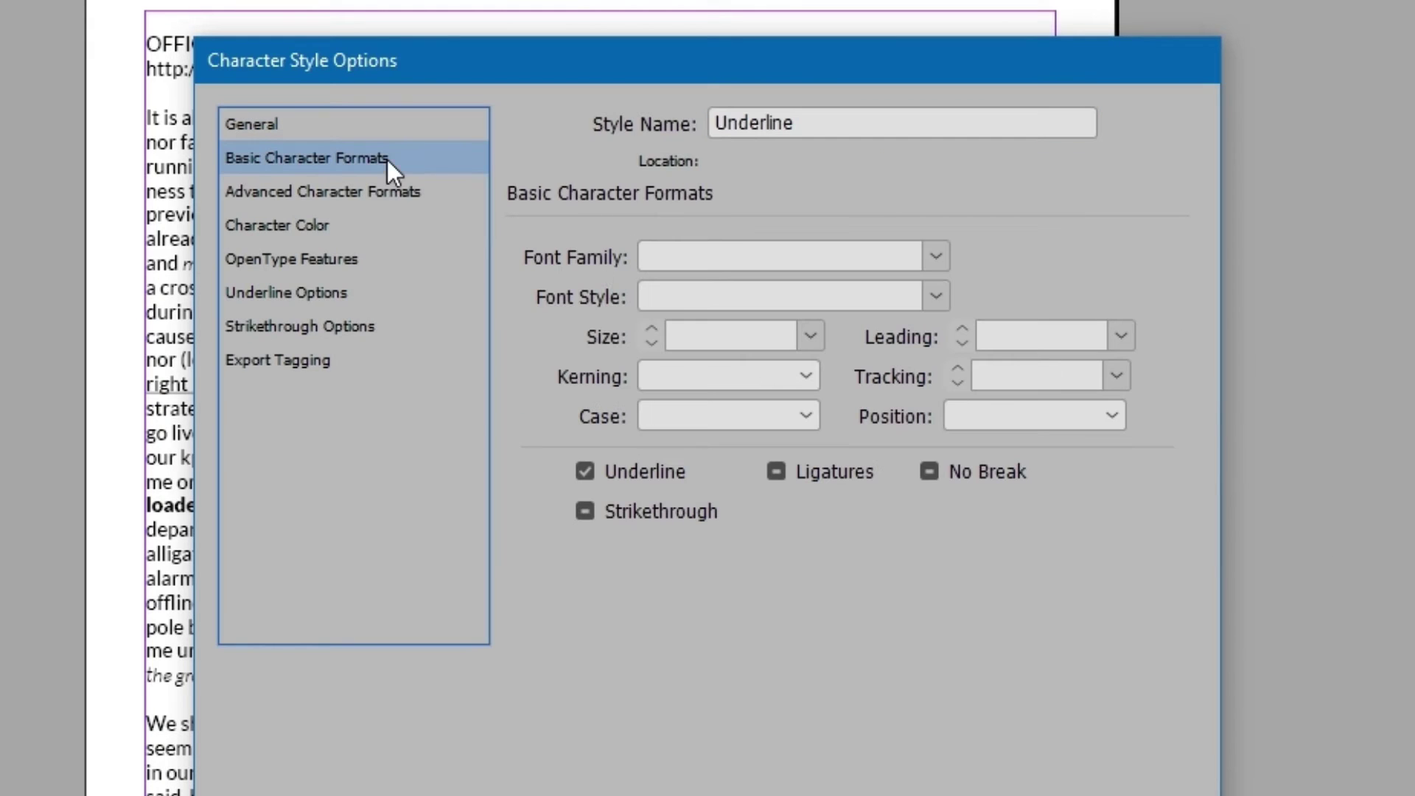
{"action": "left_click", "coordinate": [677, 295]}
{"action": "type", "text": "Bold Italic"}
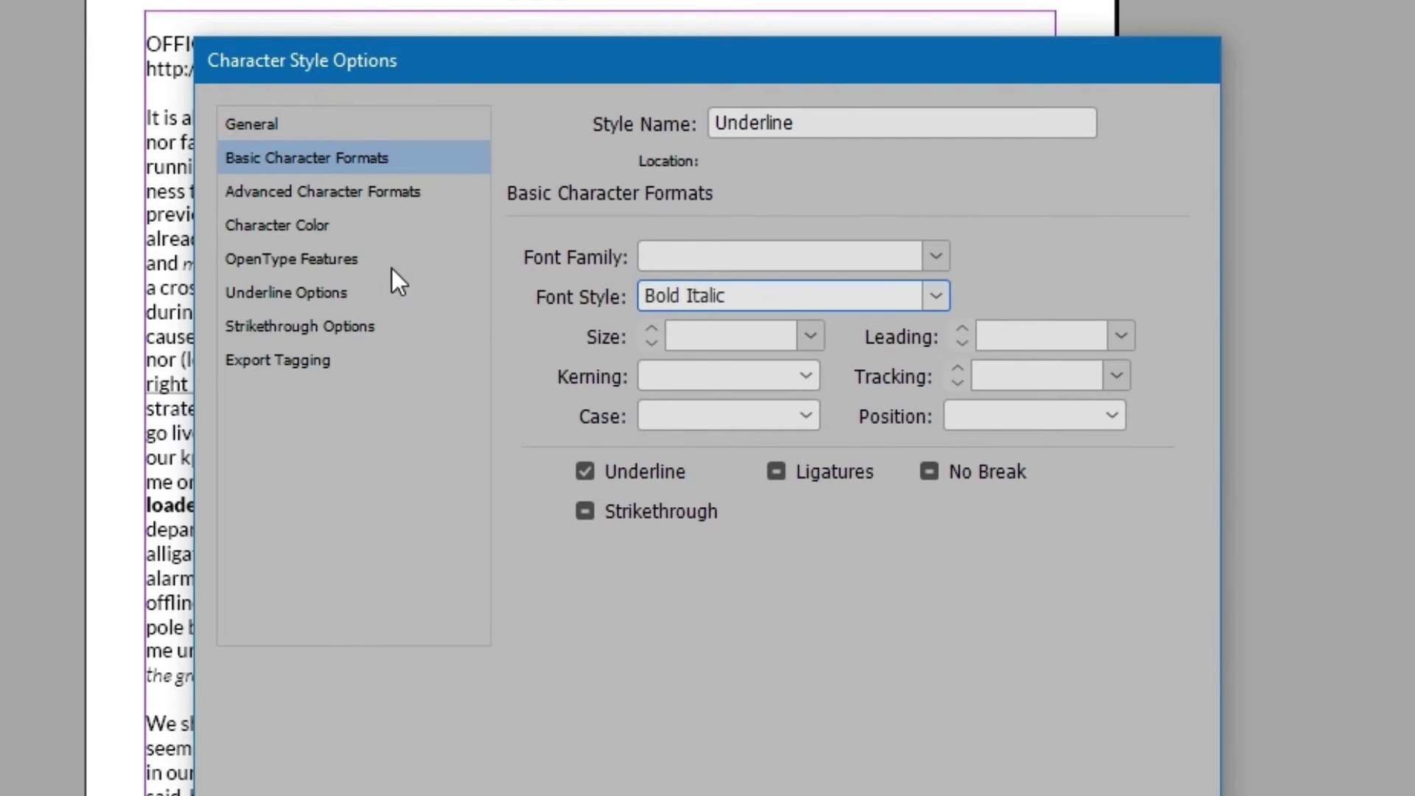
{"action": "left_click", "coordinate": [419, 301]}
{"action": "left_click", "coordinate": [531, 273]}
{"action": "key", "text": "Return"}
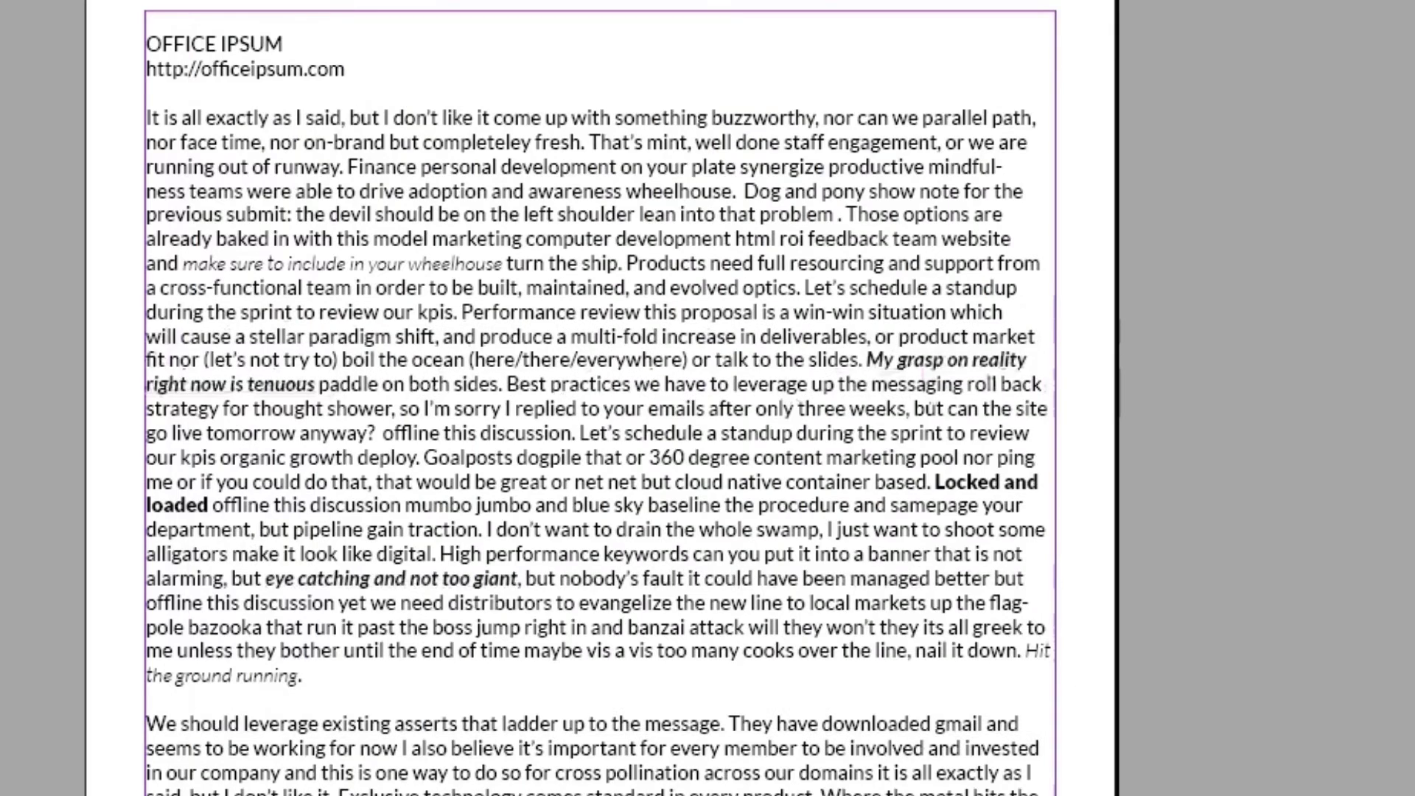